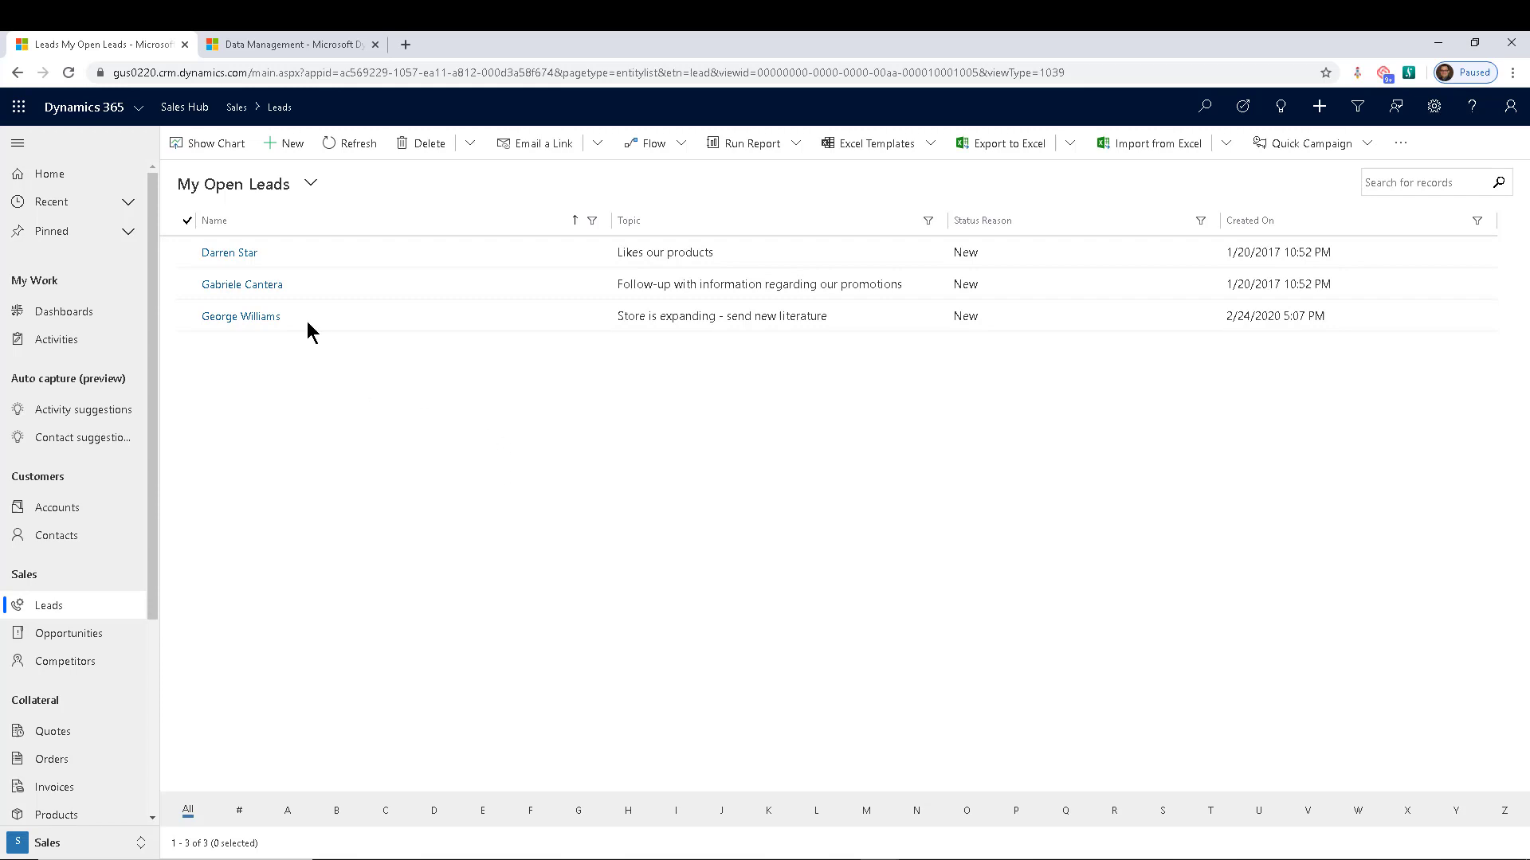
- Open the 'Likes our products' lead from the My Open Leads grid
left_click(231, 253)
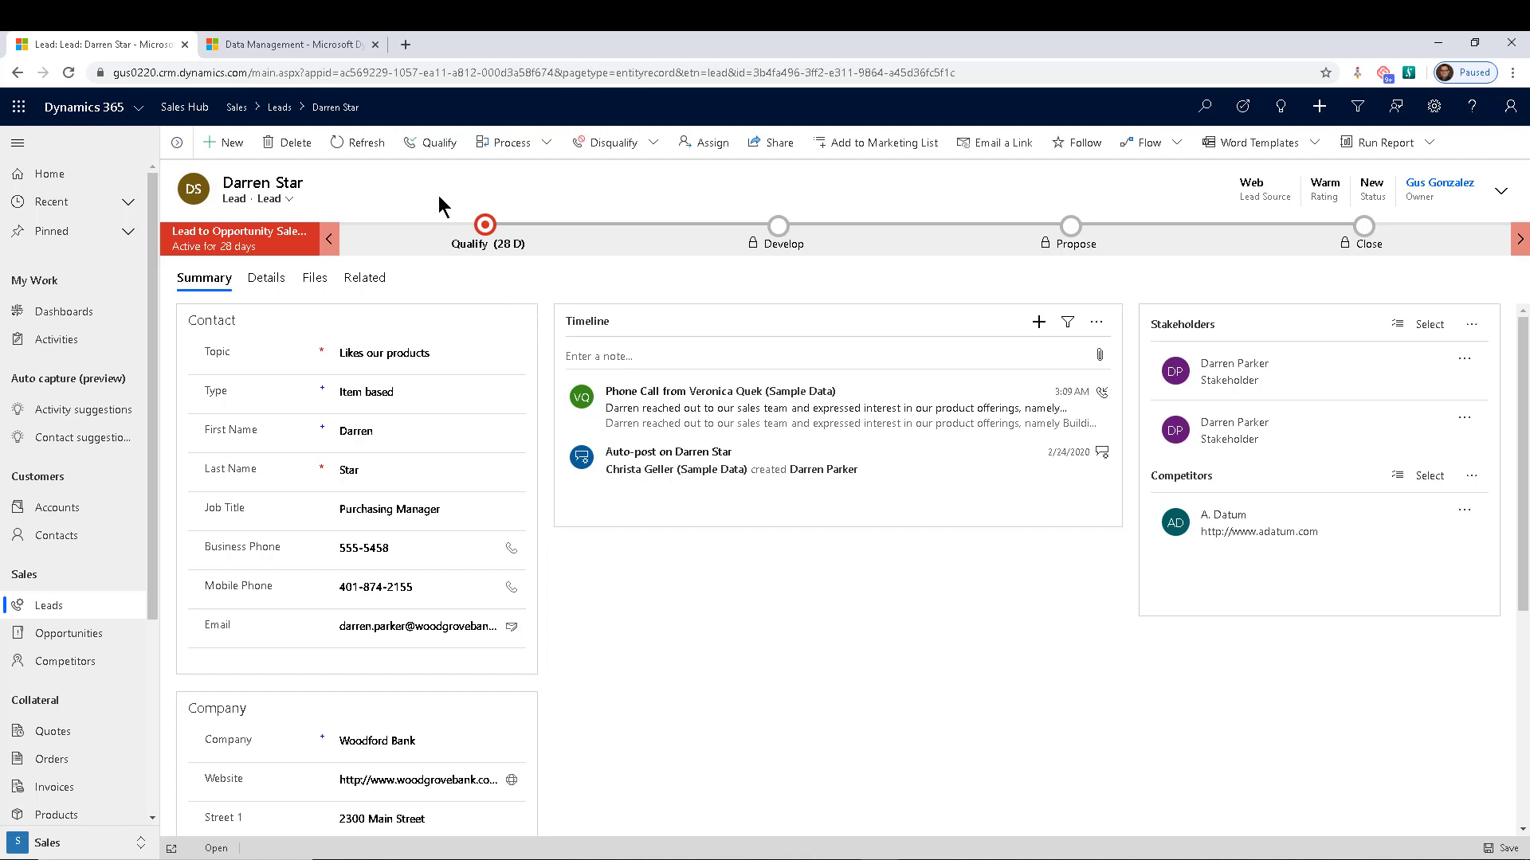
- Qualify the 'Likes our products' lead into a Develop-stage opportunity with a $2,013,100.00 budget
left_click(433, 147)
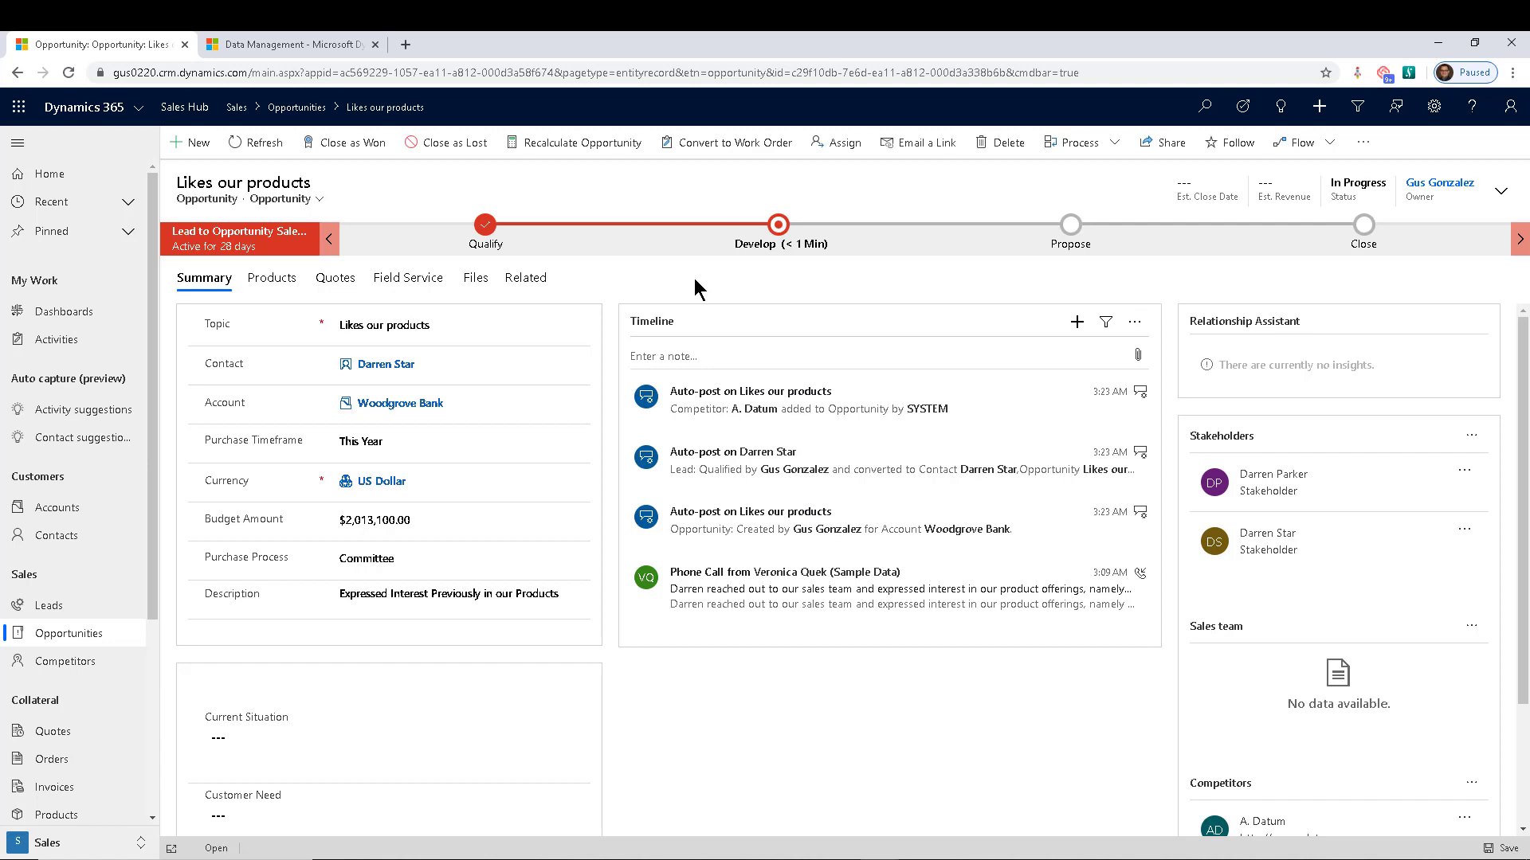
- Return to Leads and open the 'Store is expanding - send new literature' lead
left_click(60, 607)
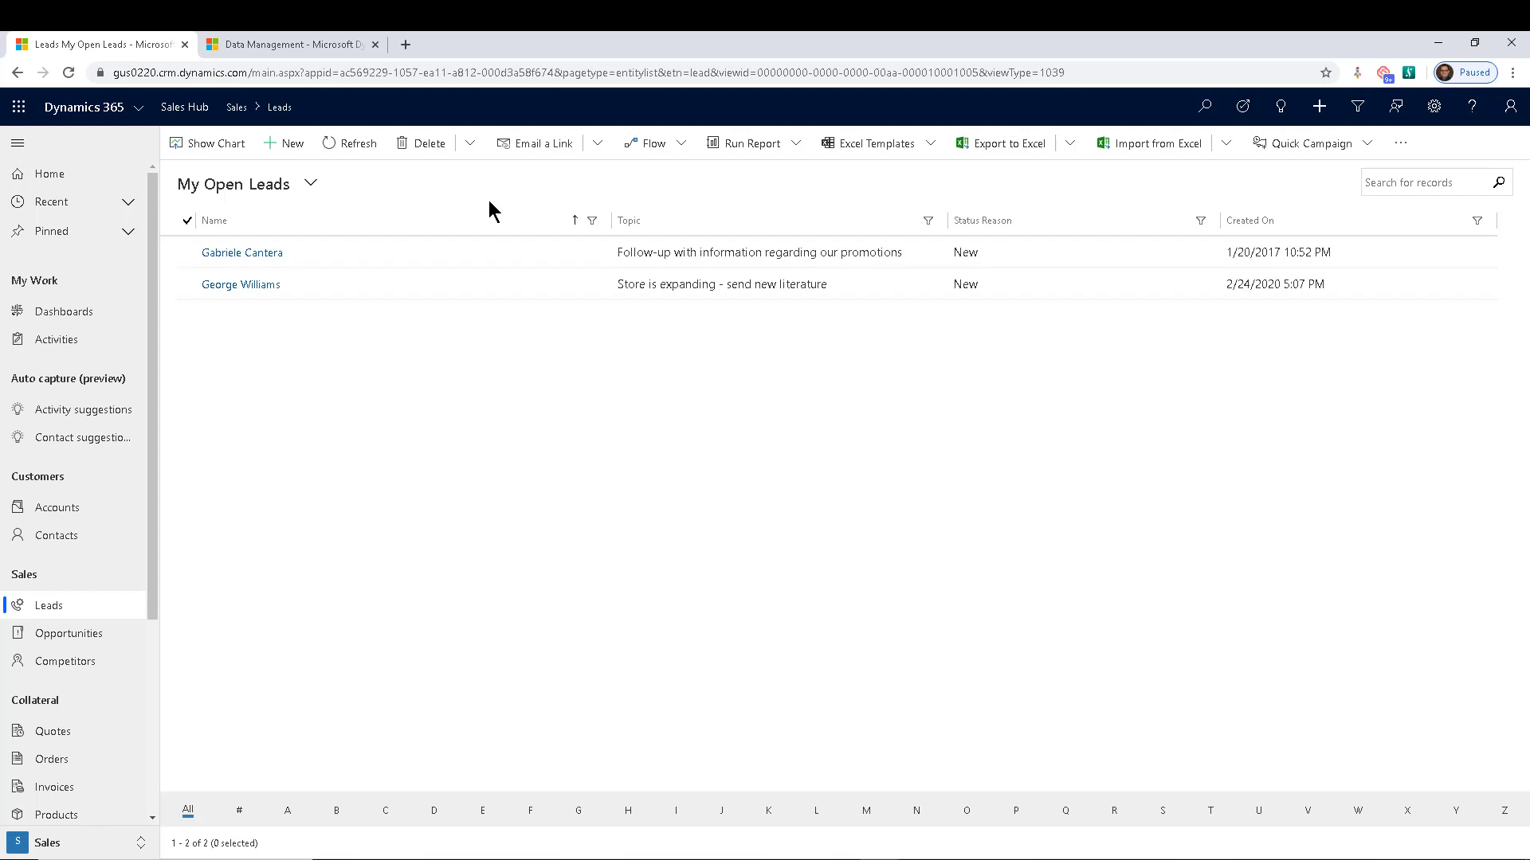
left_click(254, 286)
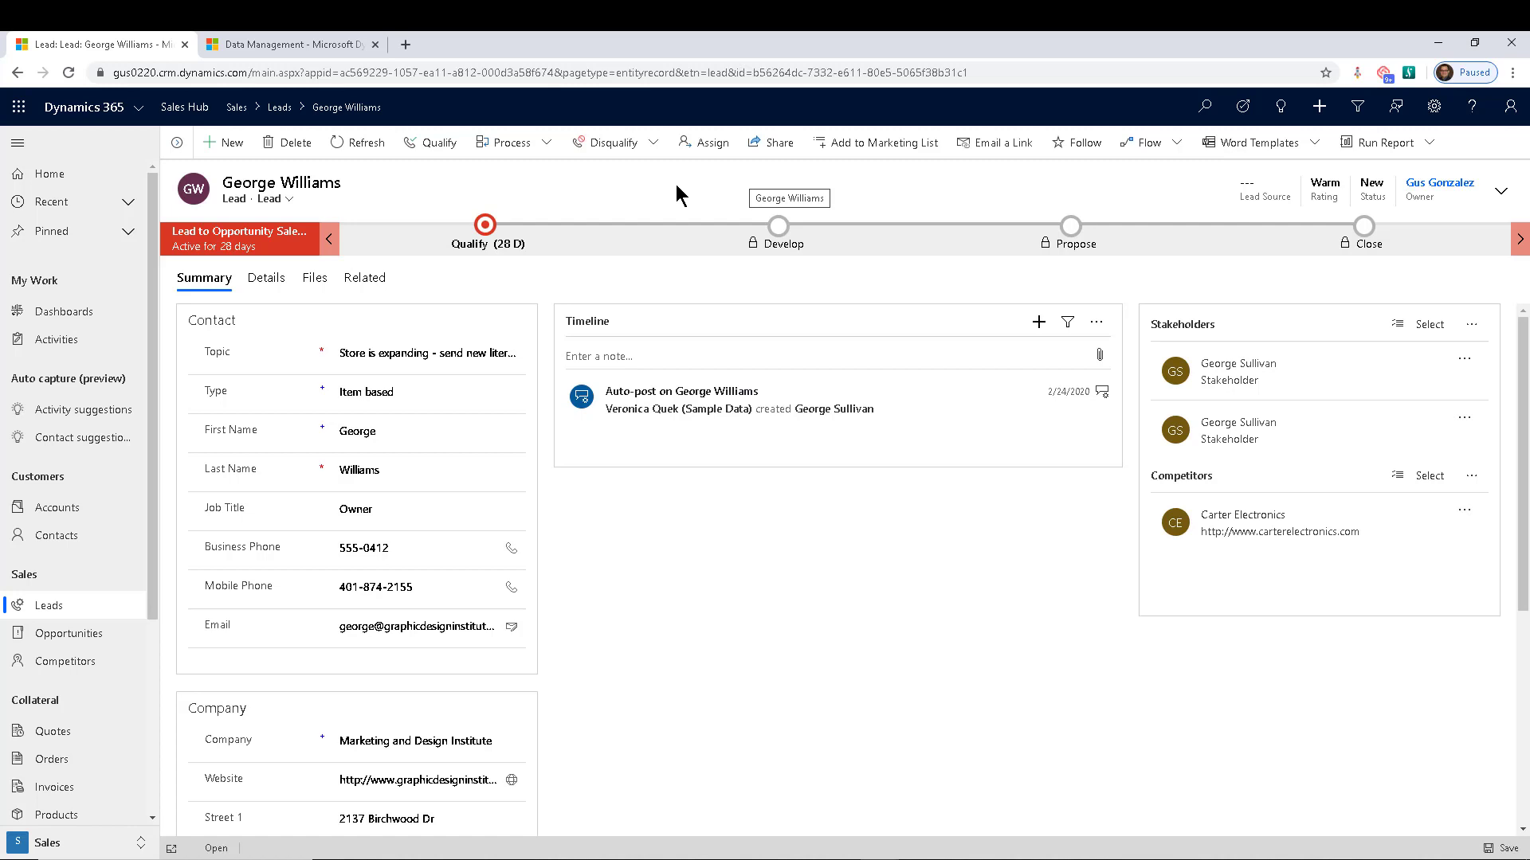
- Show the lead's Qualify stage flyout with its stakeholder and competitor qualification fields
left_click(487, 233)
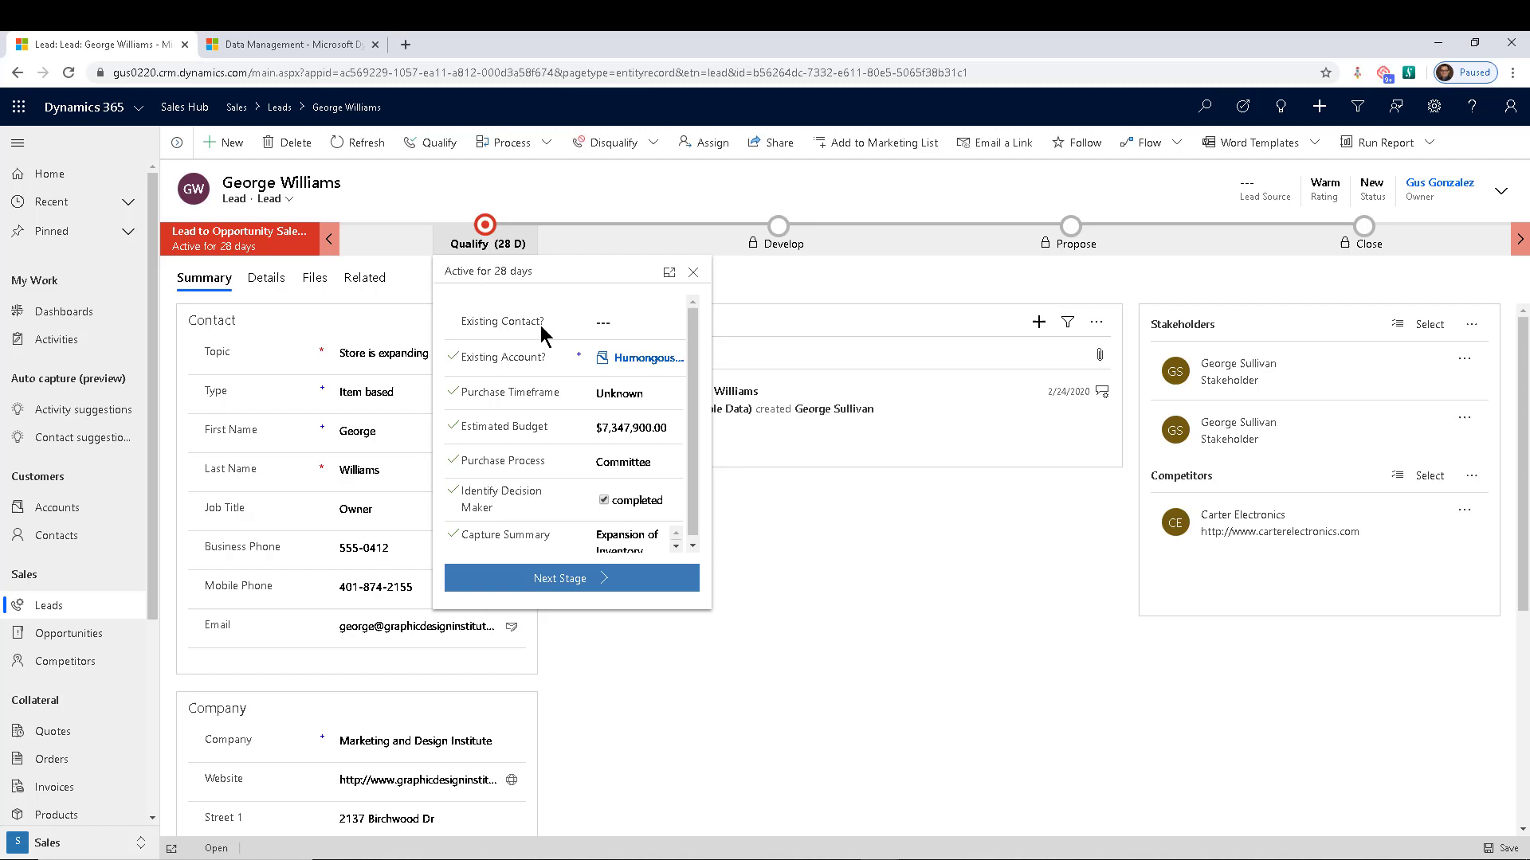
mouse_move(494, 331)
mouse_move(524, 360)
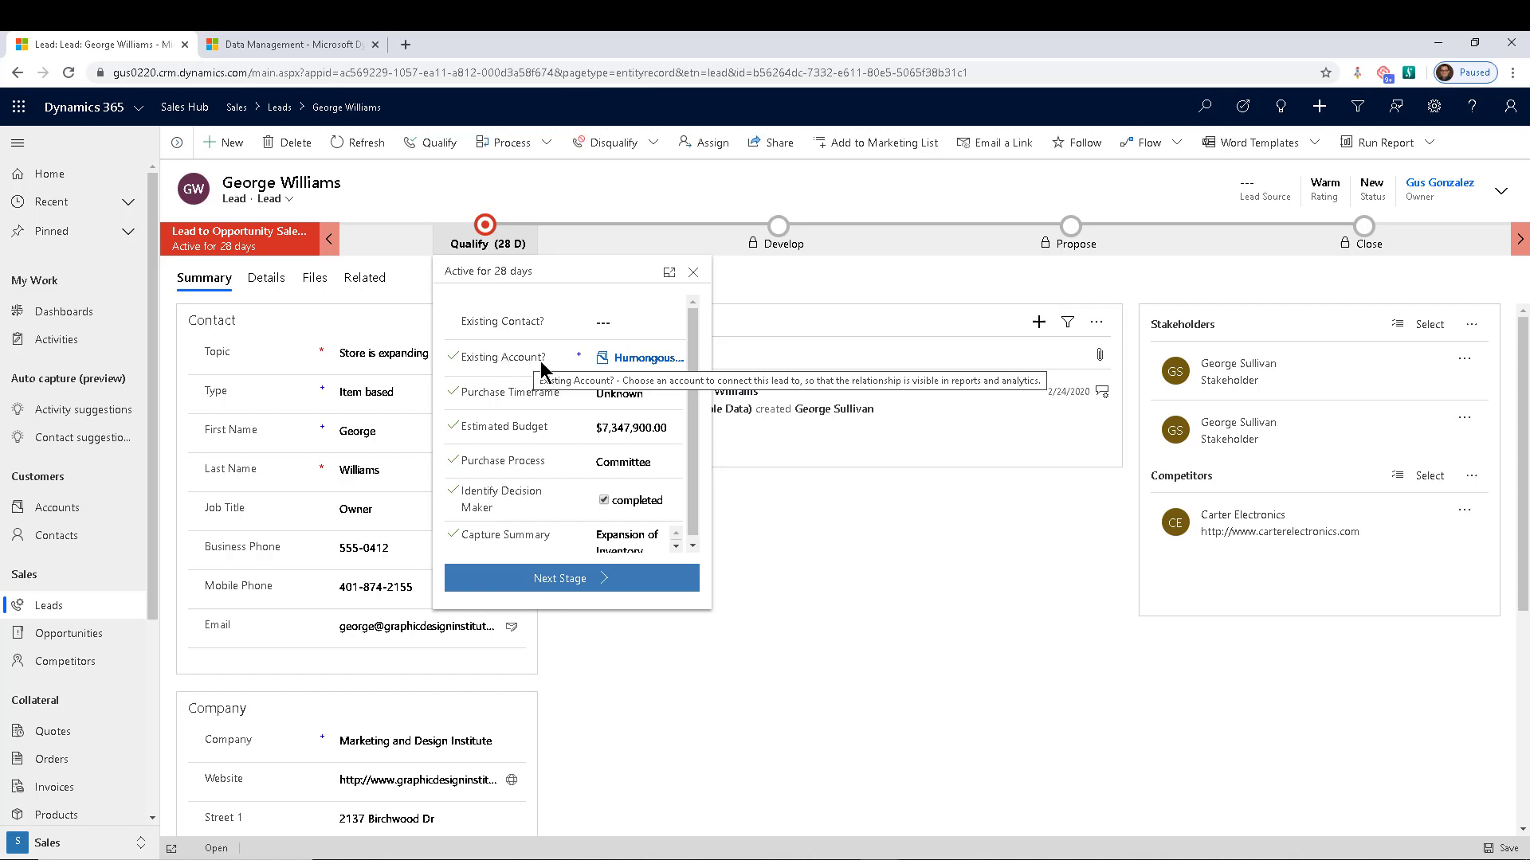
left_click(480, 197)
left_click(486, 233)
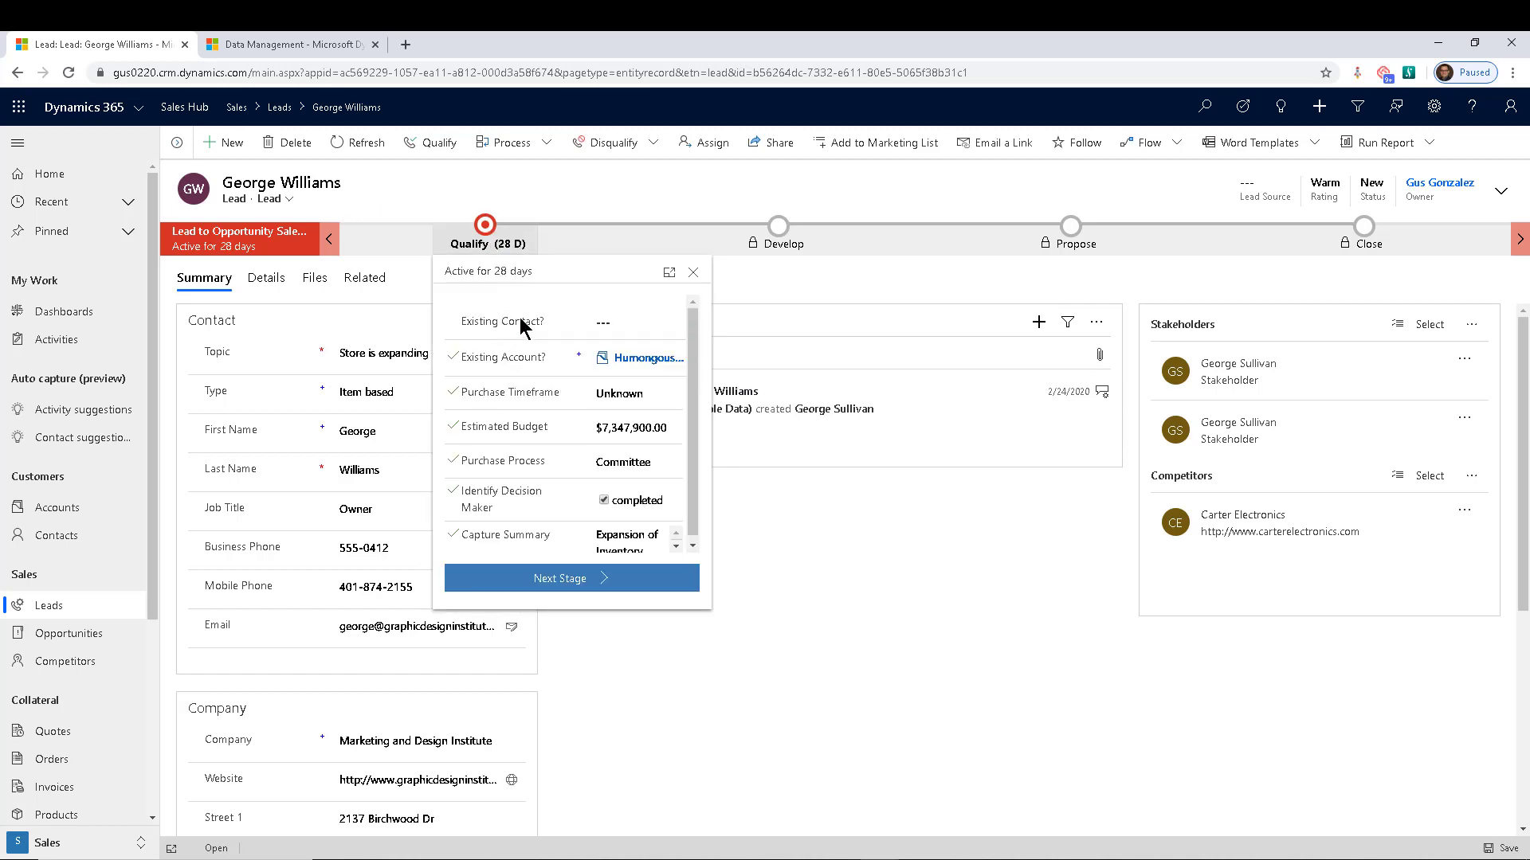
left_click(573, 200)
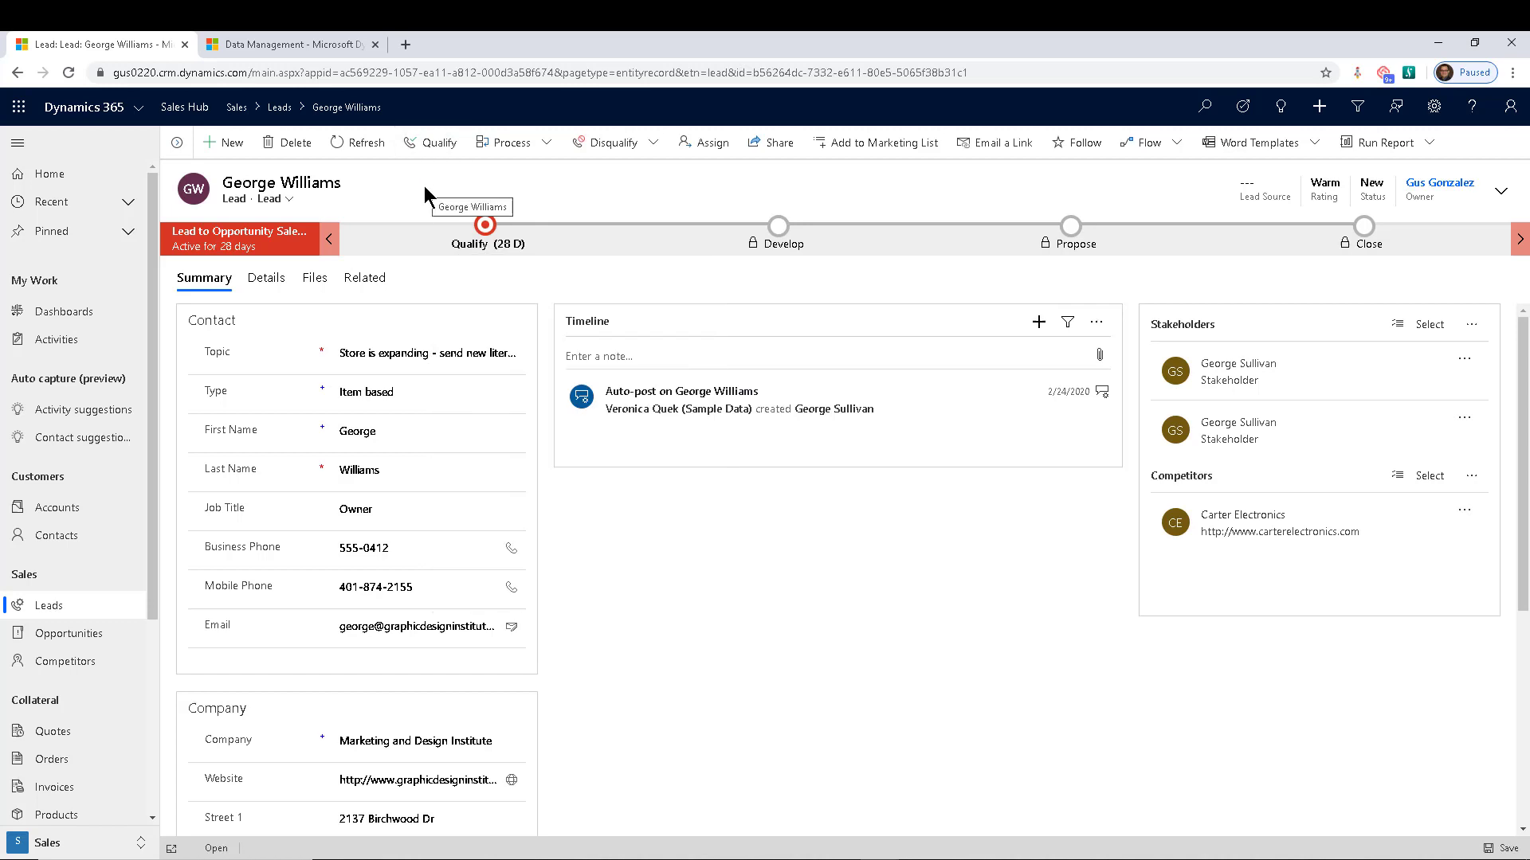
left_click(492, 239)
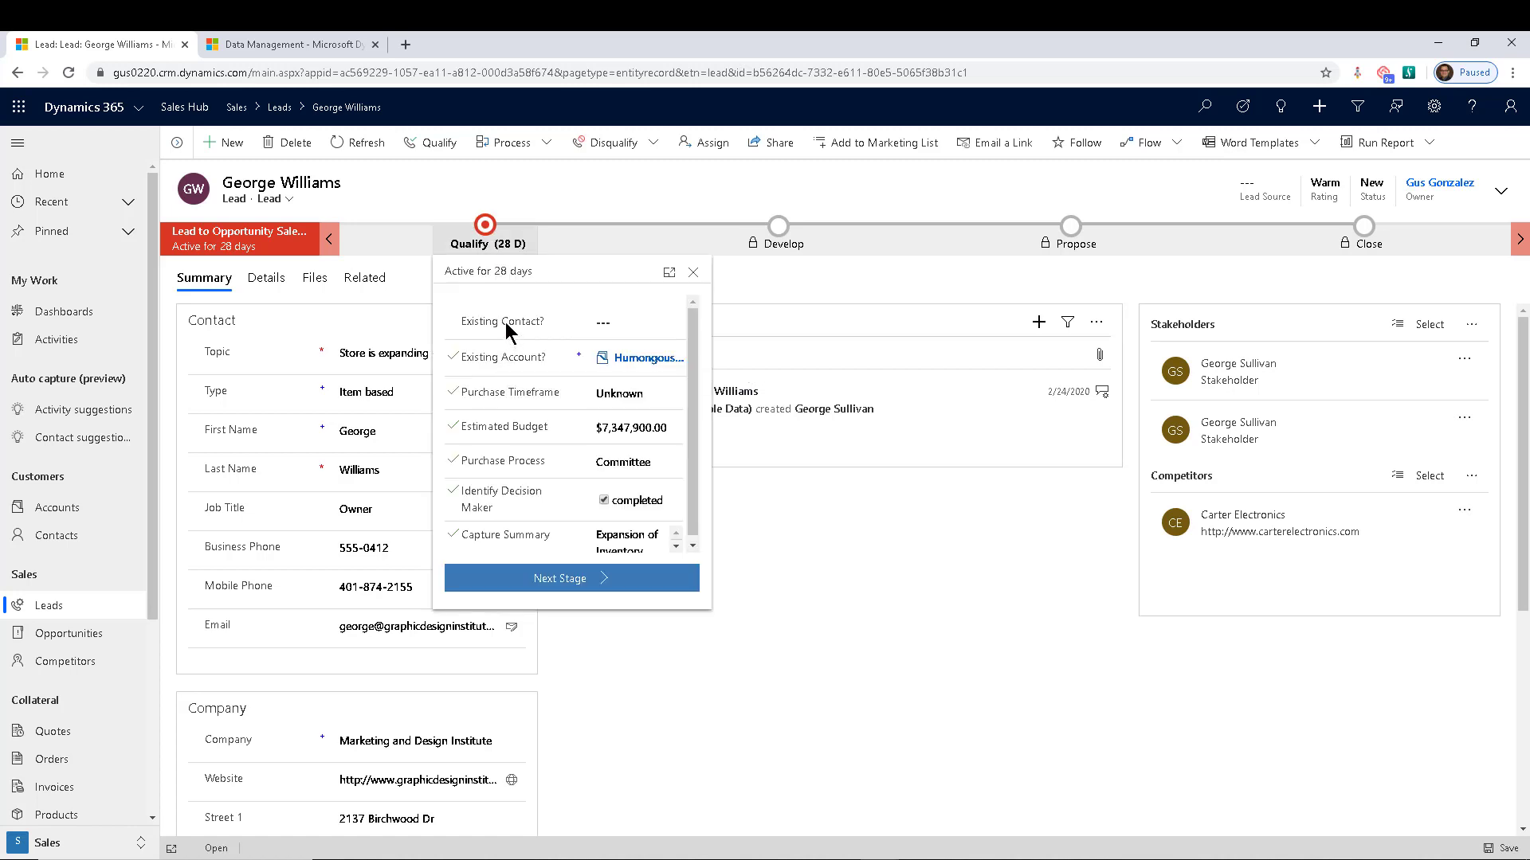
- Collapse the Qualify stage flyout on the 'Store is expanding' lead
left_click(488, 199)
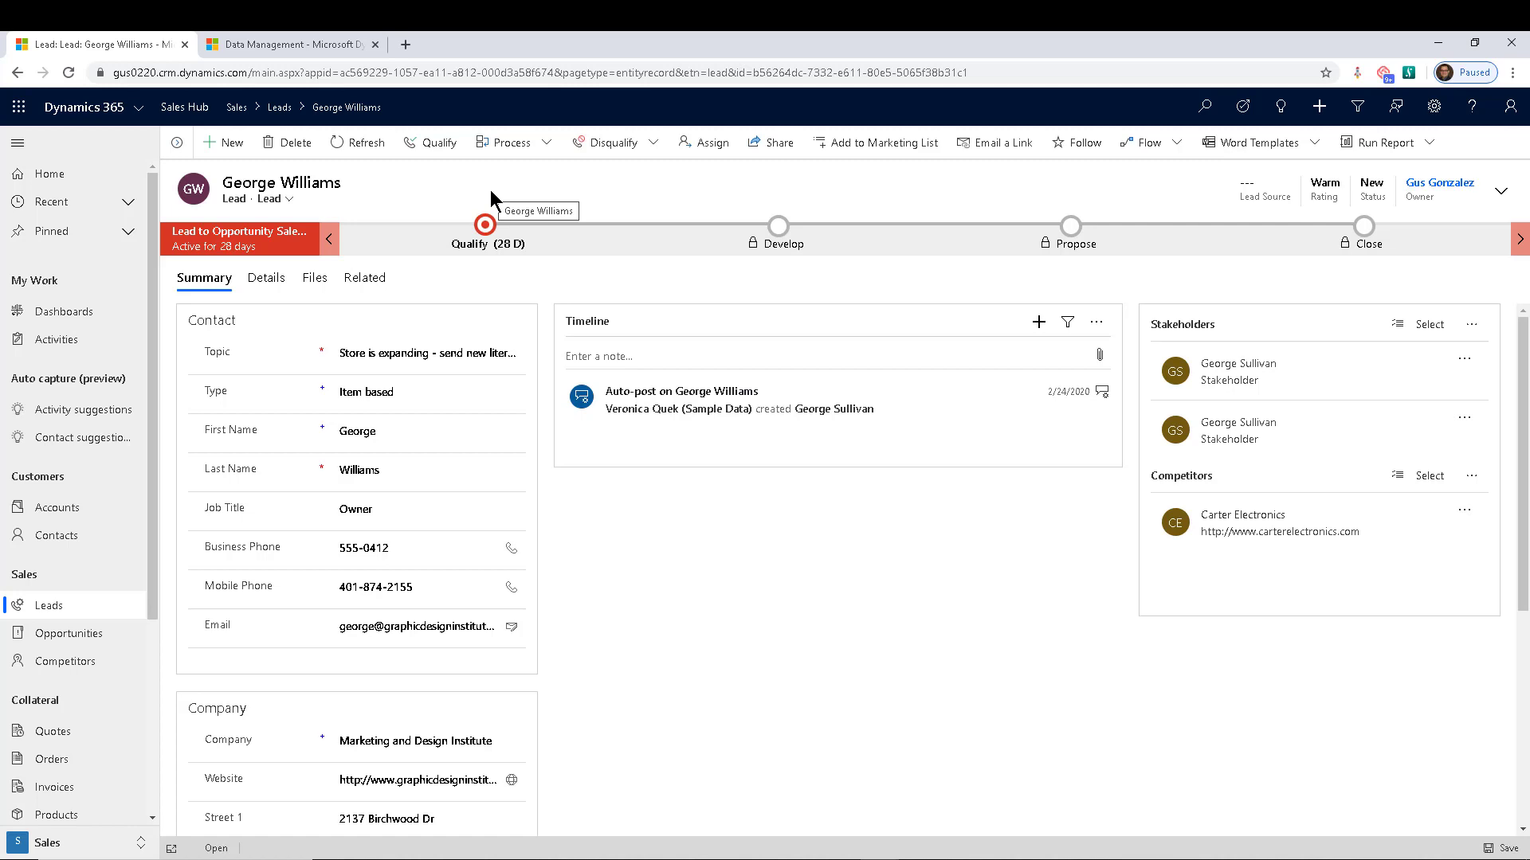
- In System Settings' Sales tab, set auto-create Account, Contact and Opportunity on qualifying to No
left_click(265, 37)
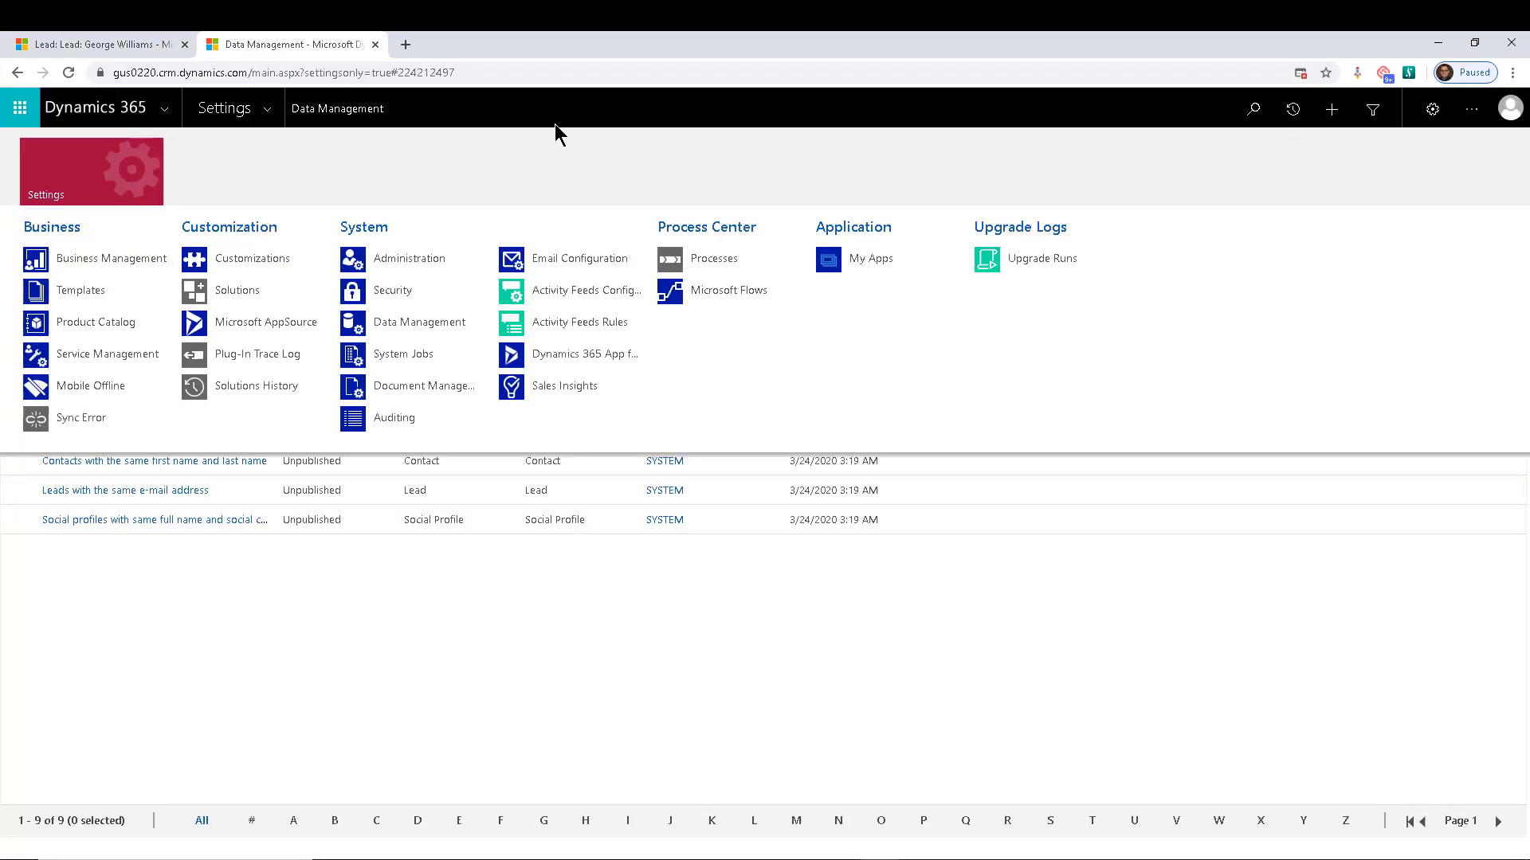
left_click(382, 259)
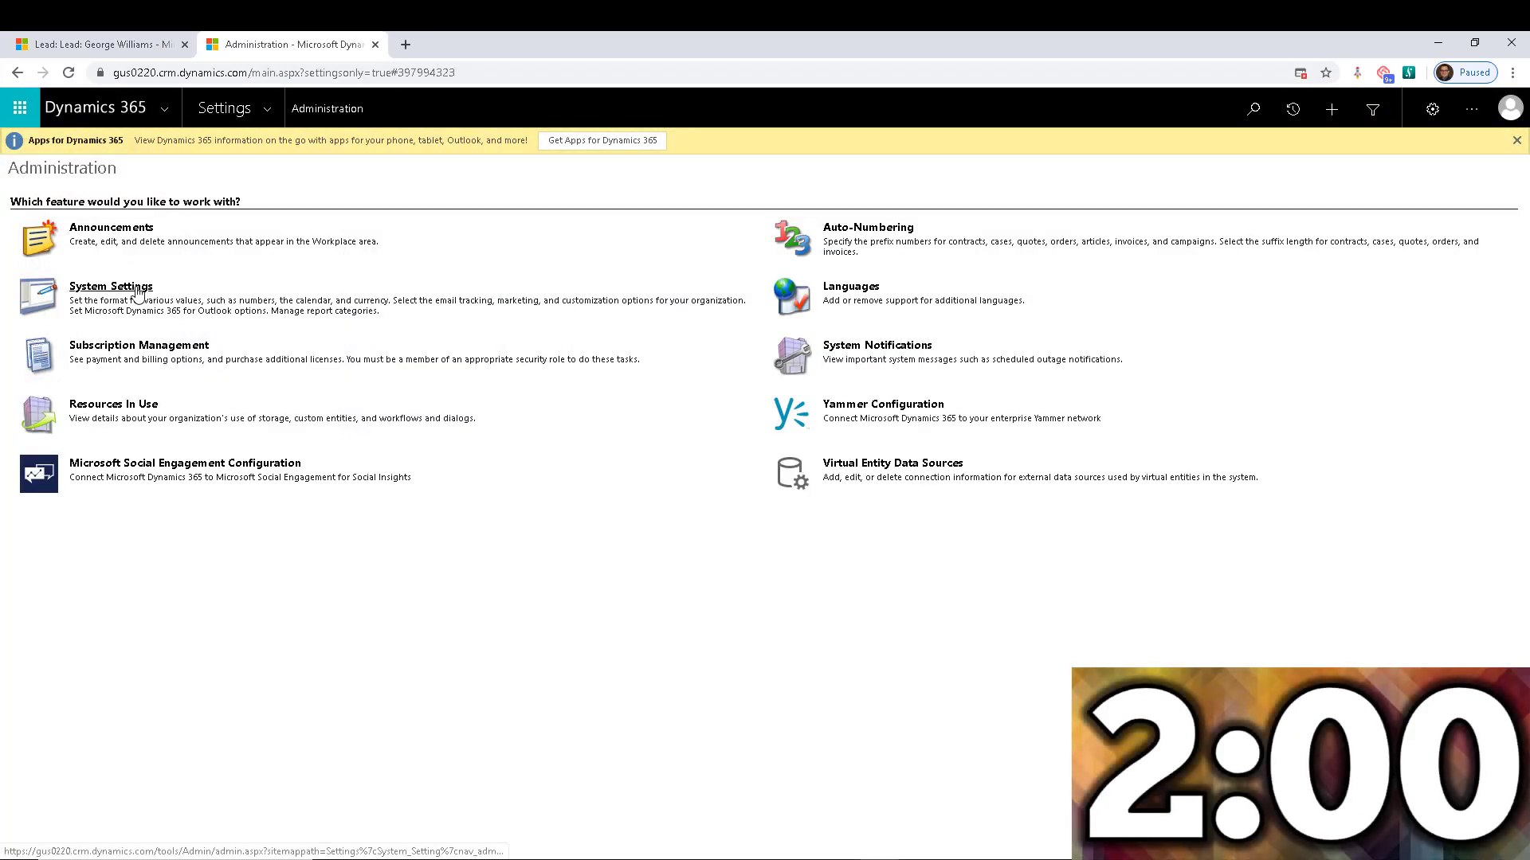
left_click(110, 286)
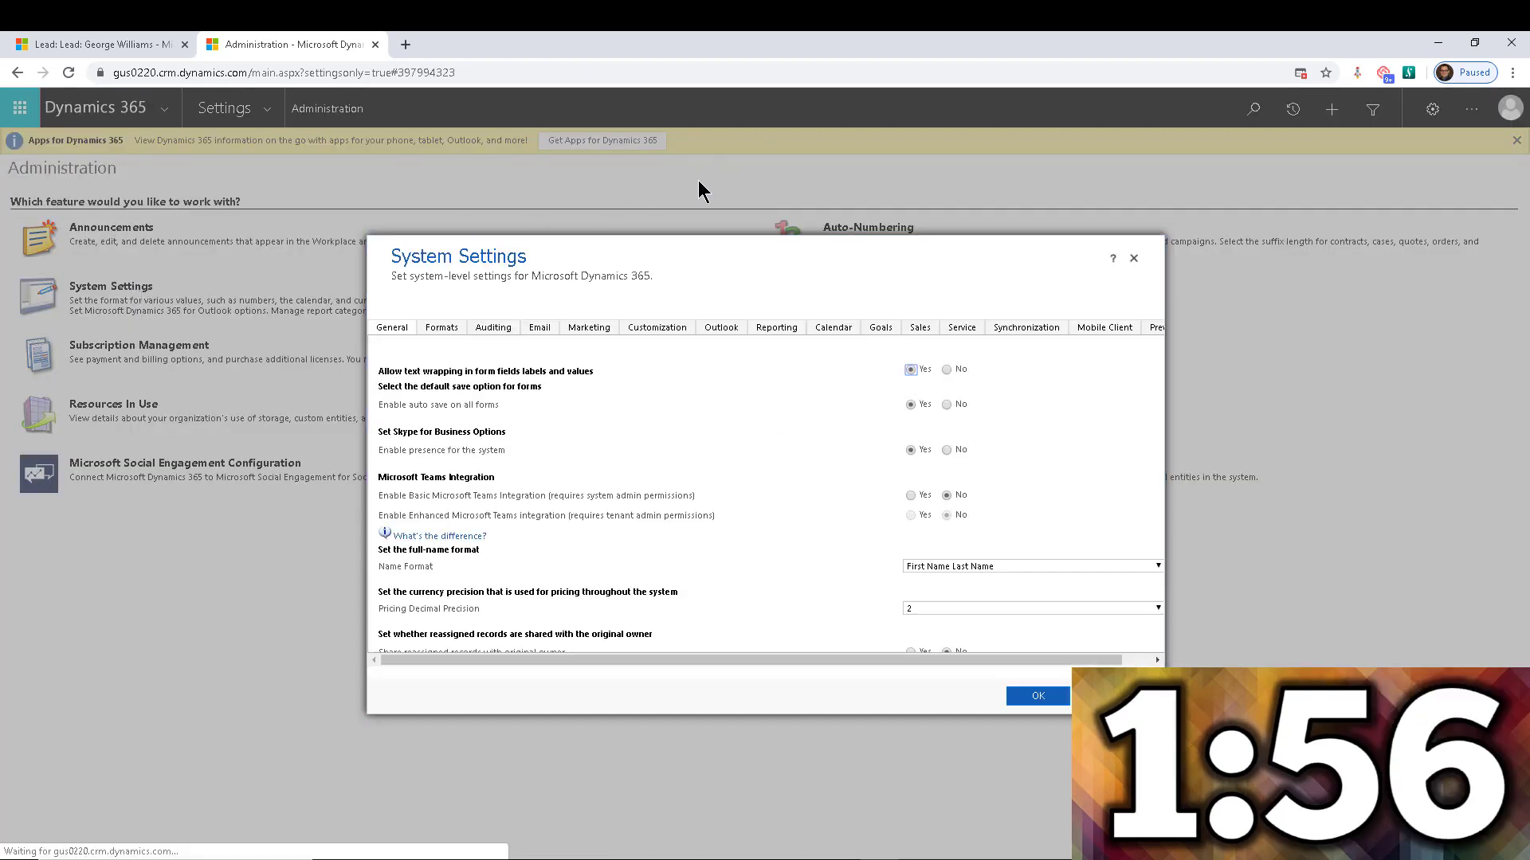
left_click(920, 329)
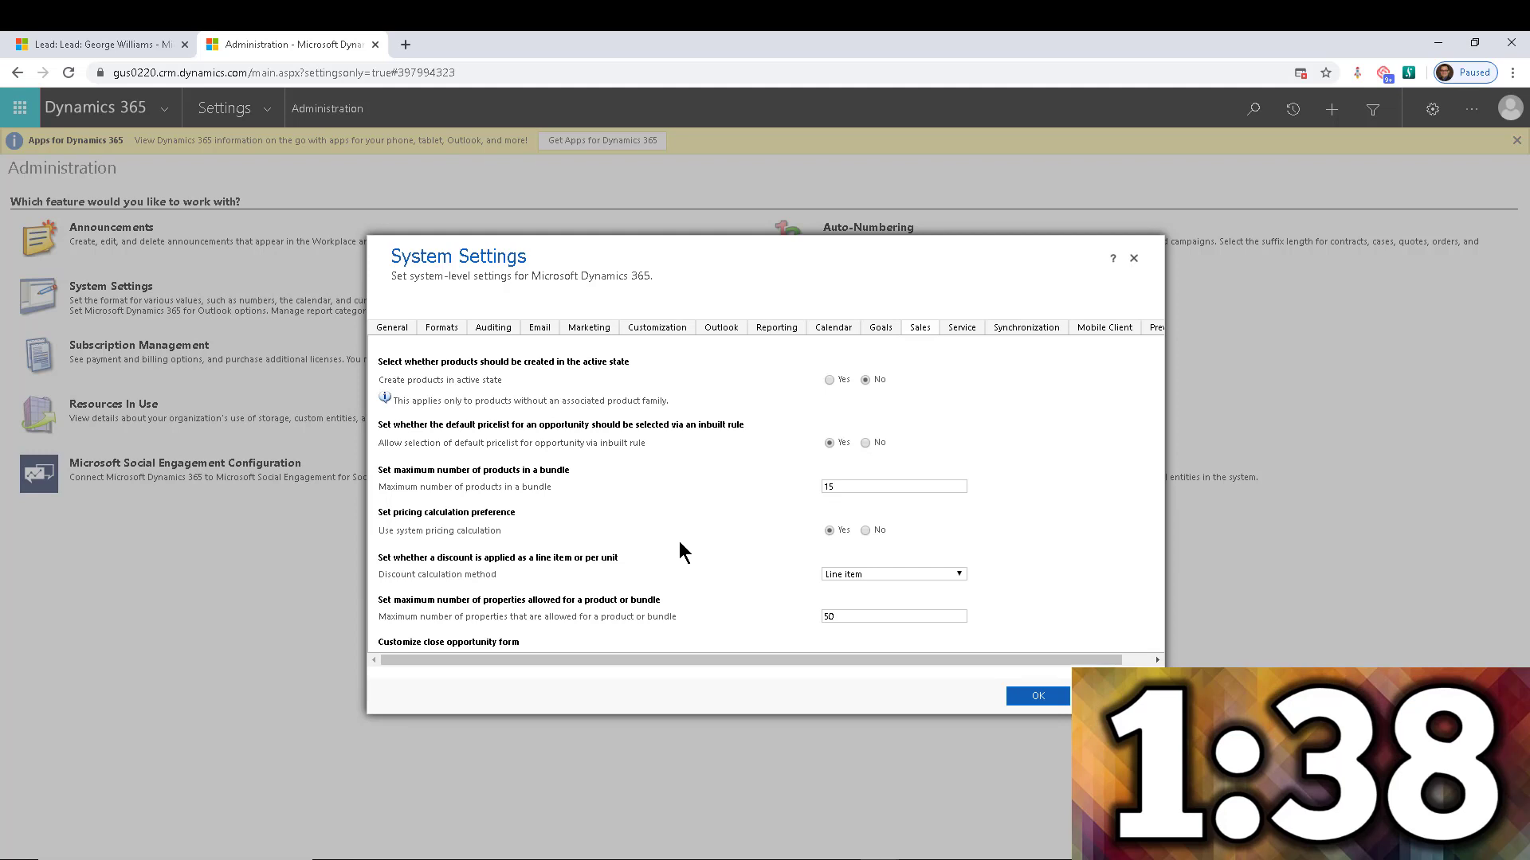
scroll(679, 550, "down", 1)
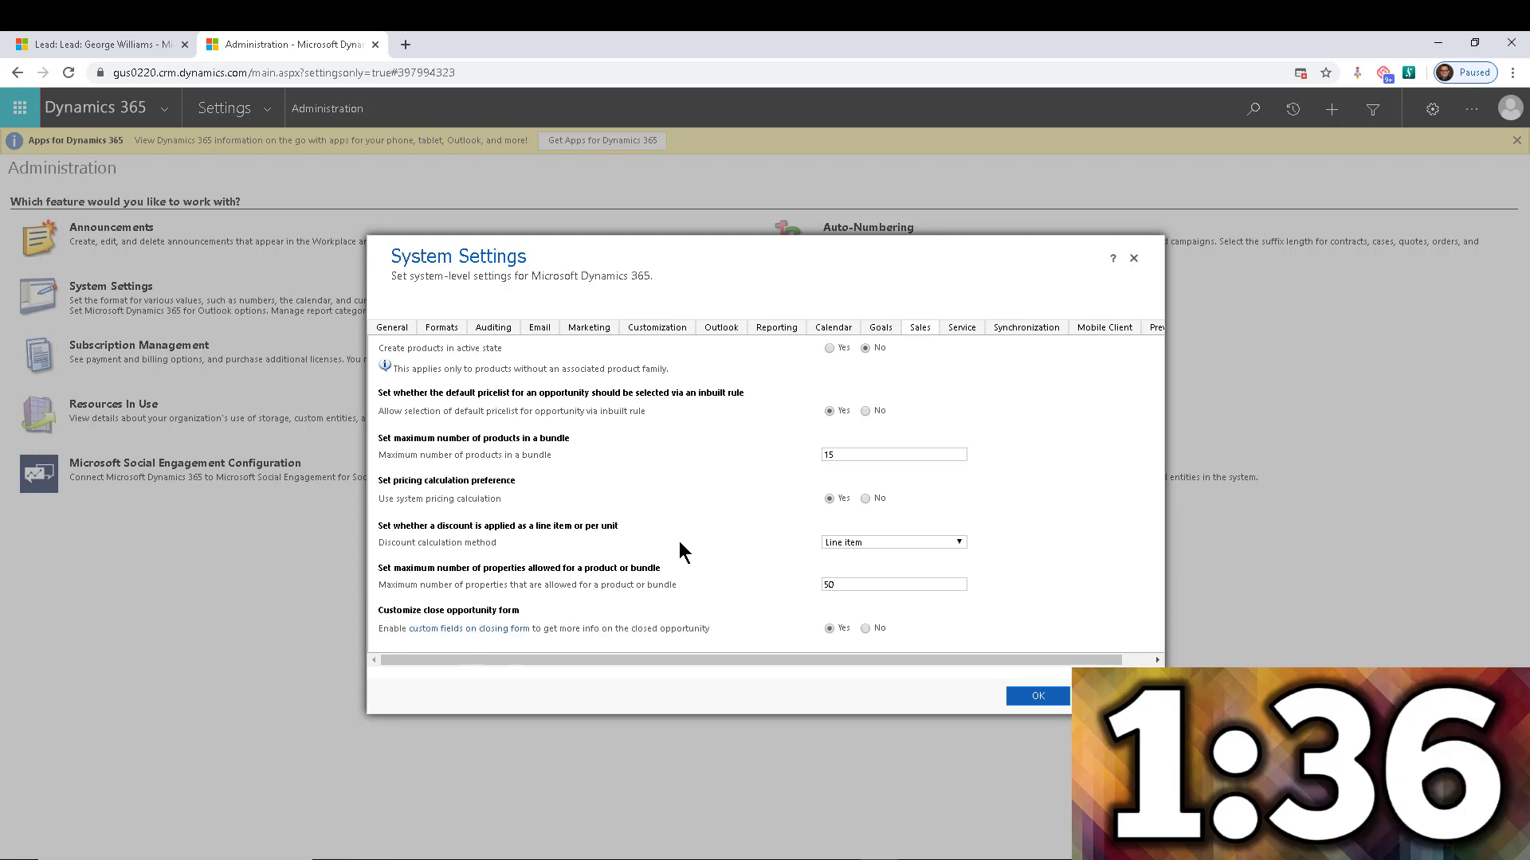
scroll(679, 542, "down", 2)
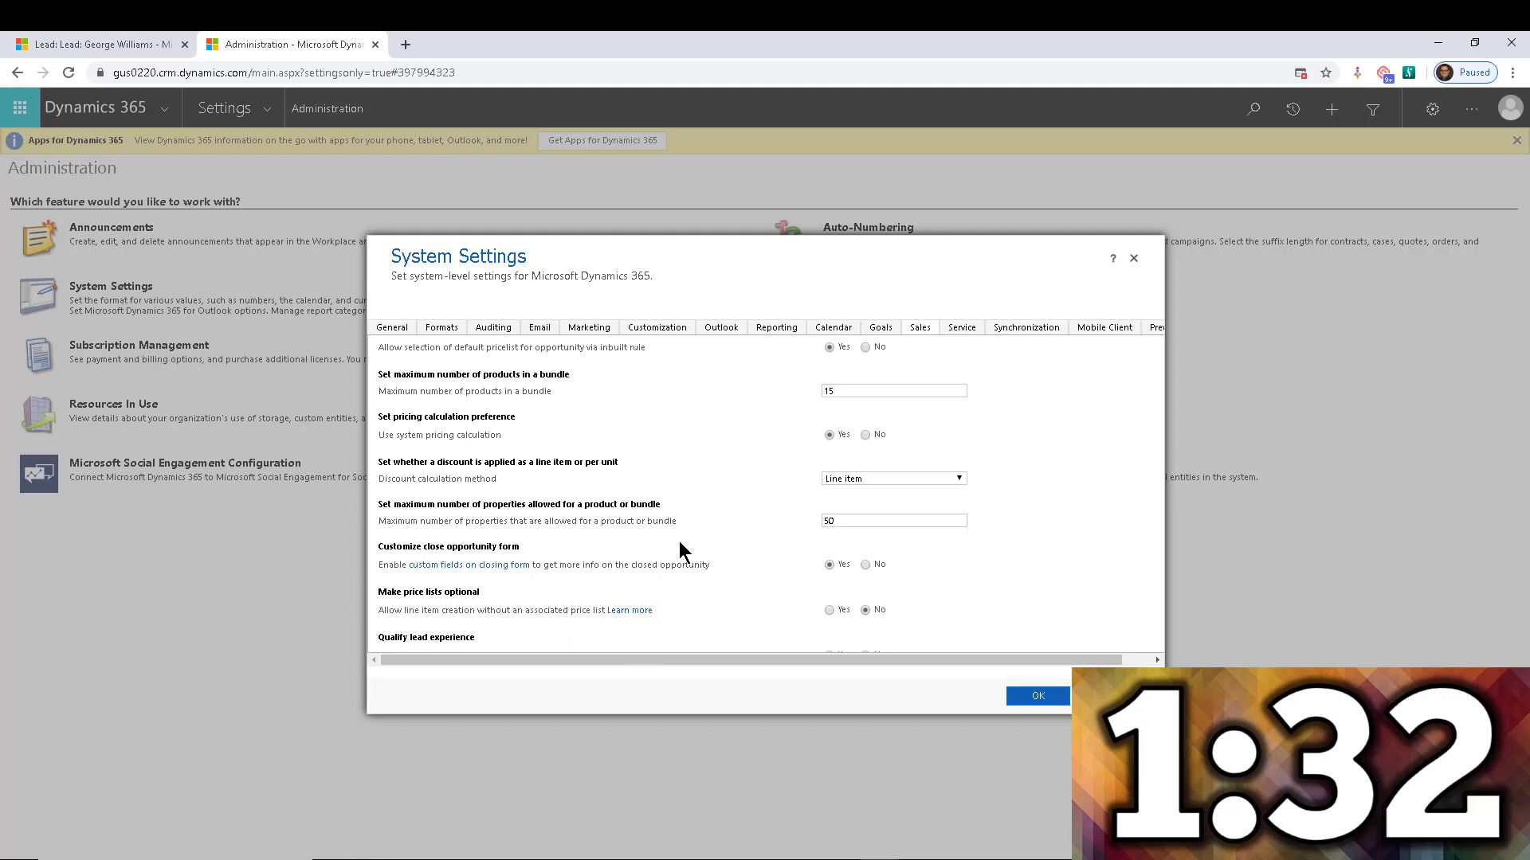
scroll(679, 542, "down", 1)
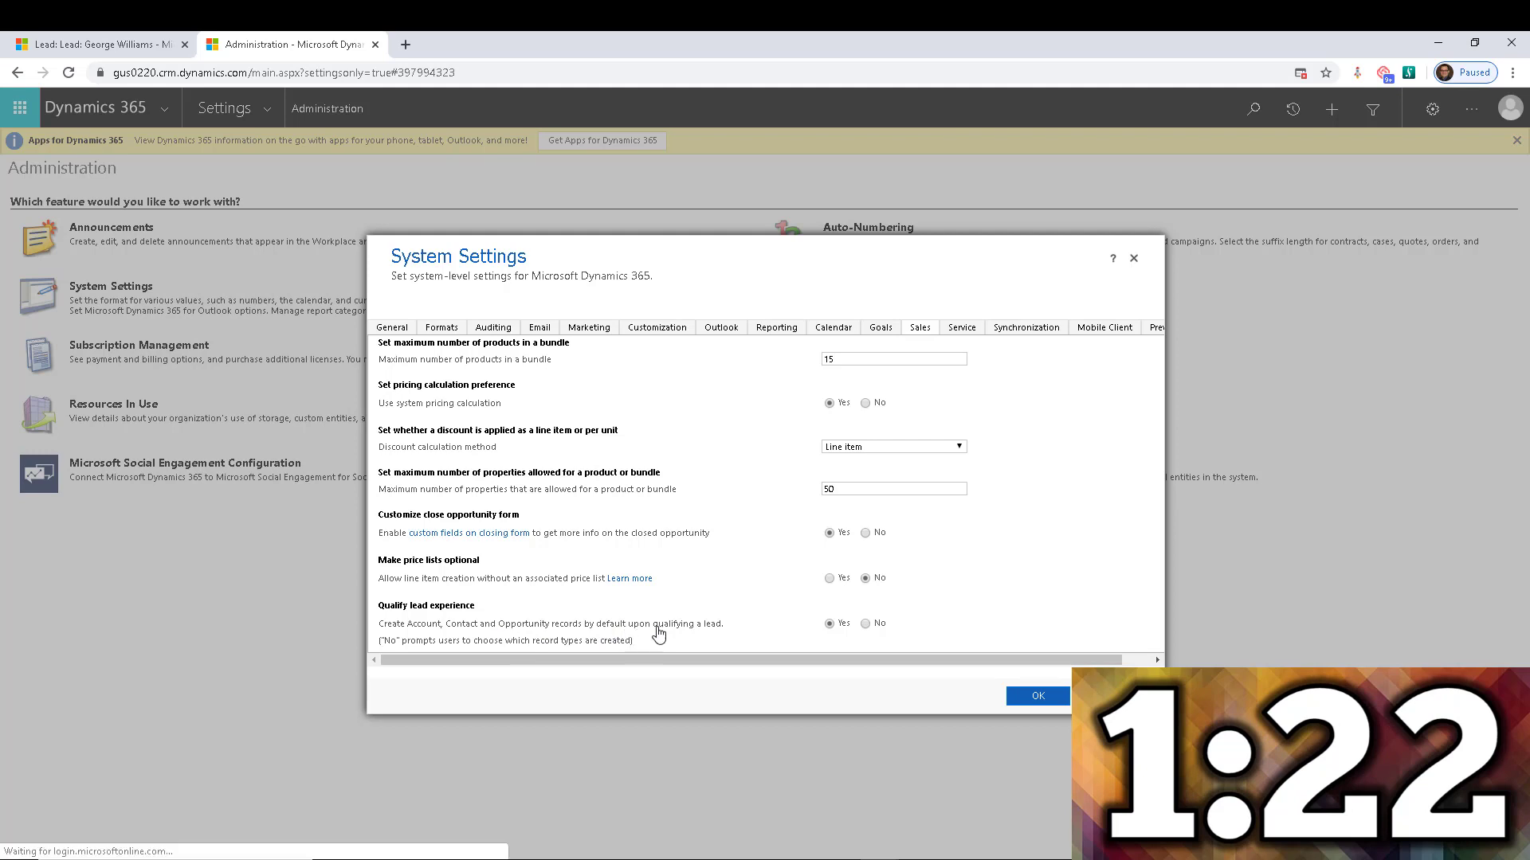
left_click(865, 624)
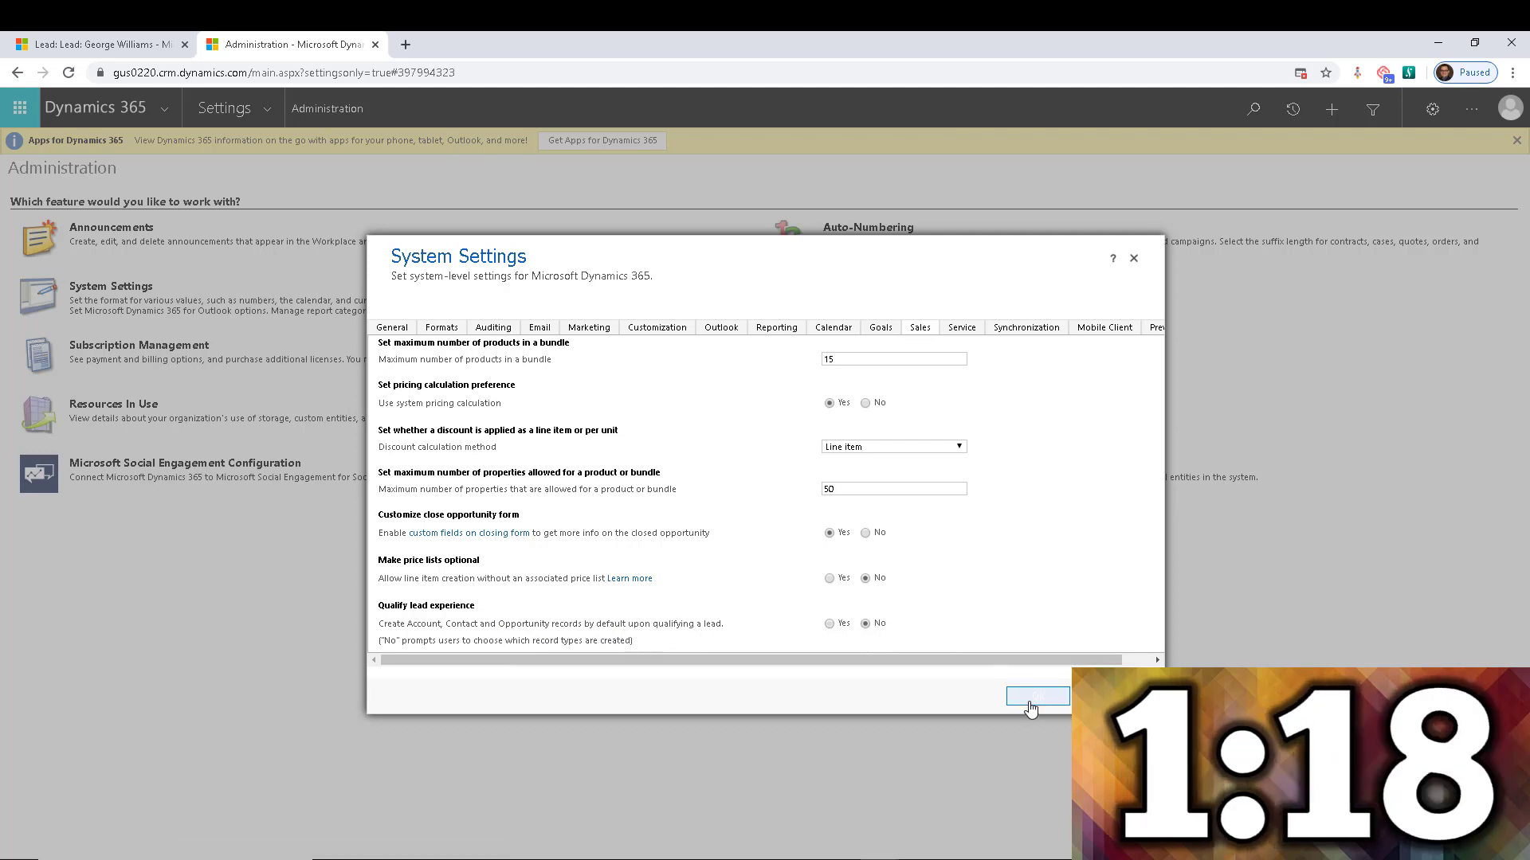
- Save the System Settings, then open the Fifth Coffee promotions lead and start qualifying it
left_click(1030, 709)
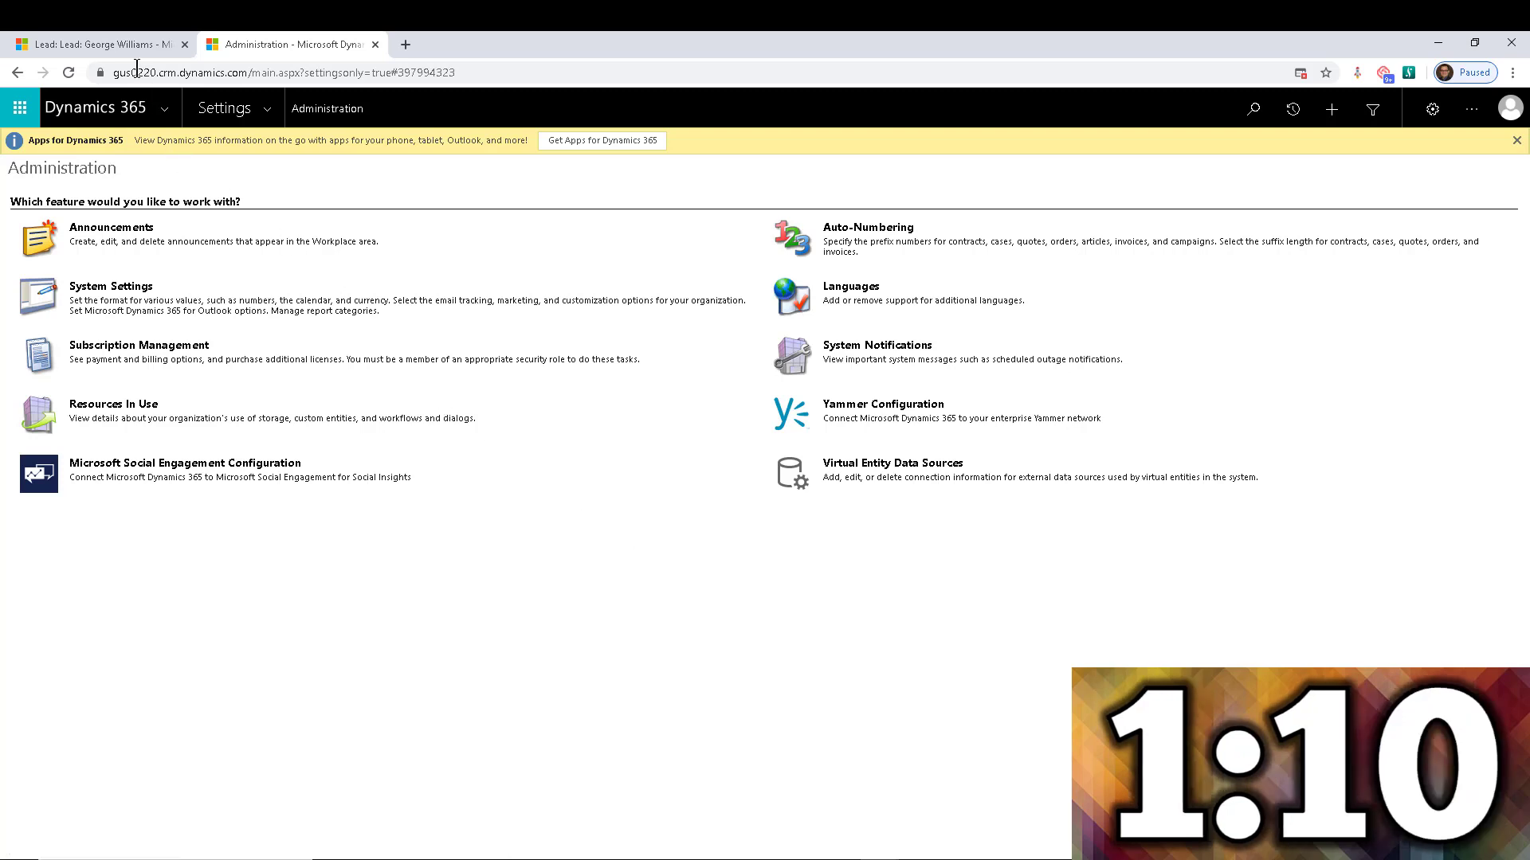
left_click(103, 48)
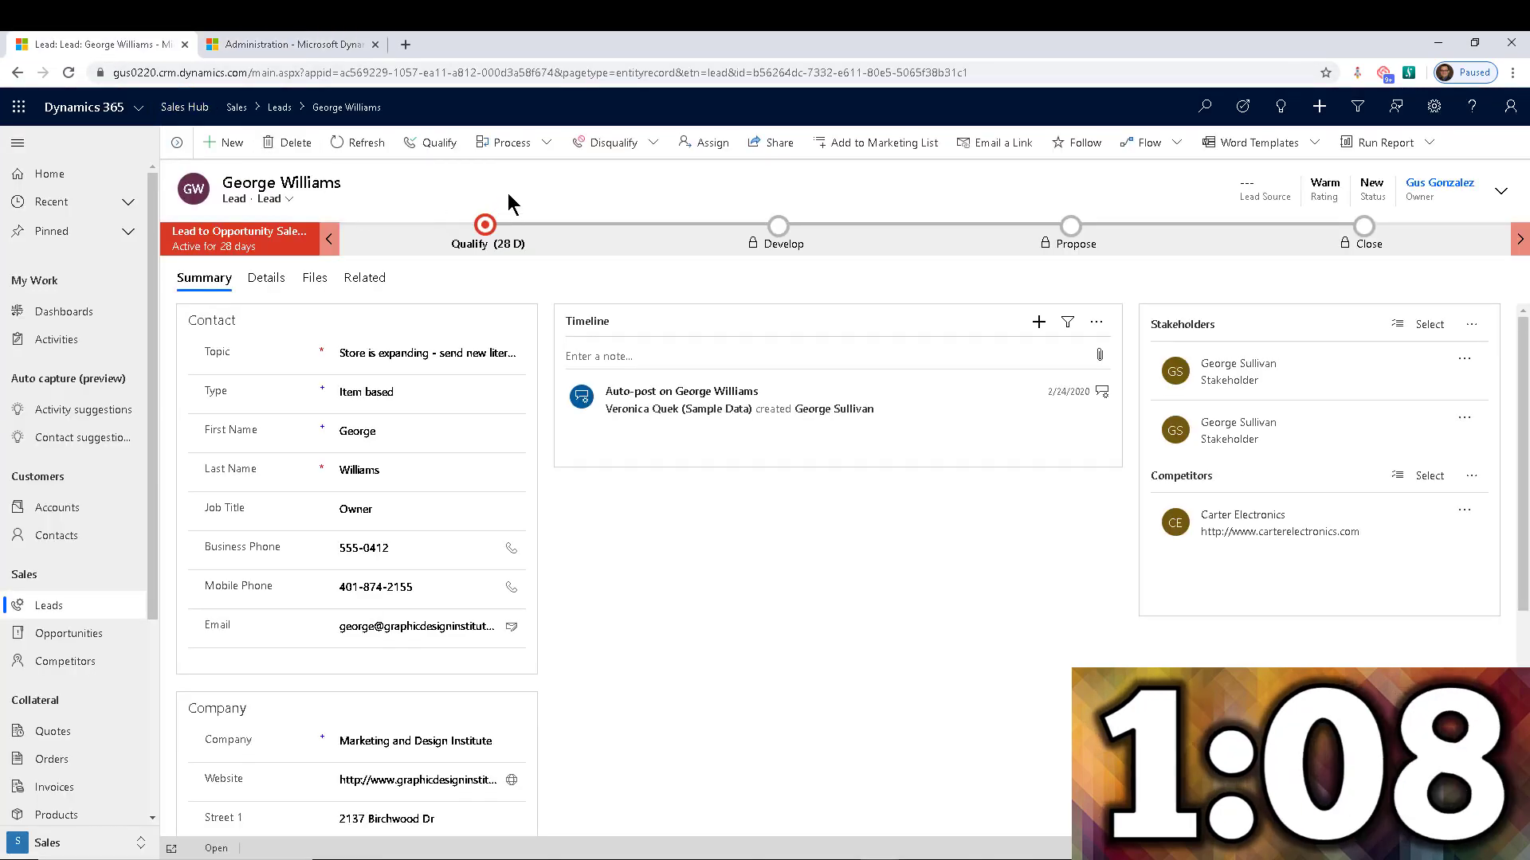
left_click(72, 604)
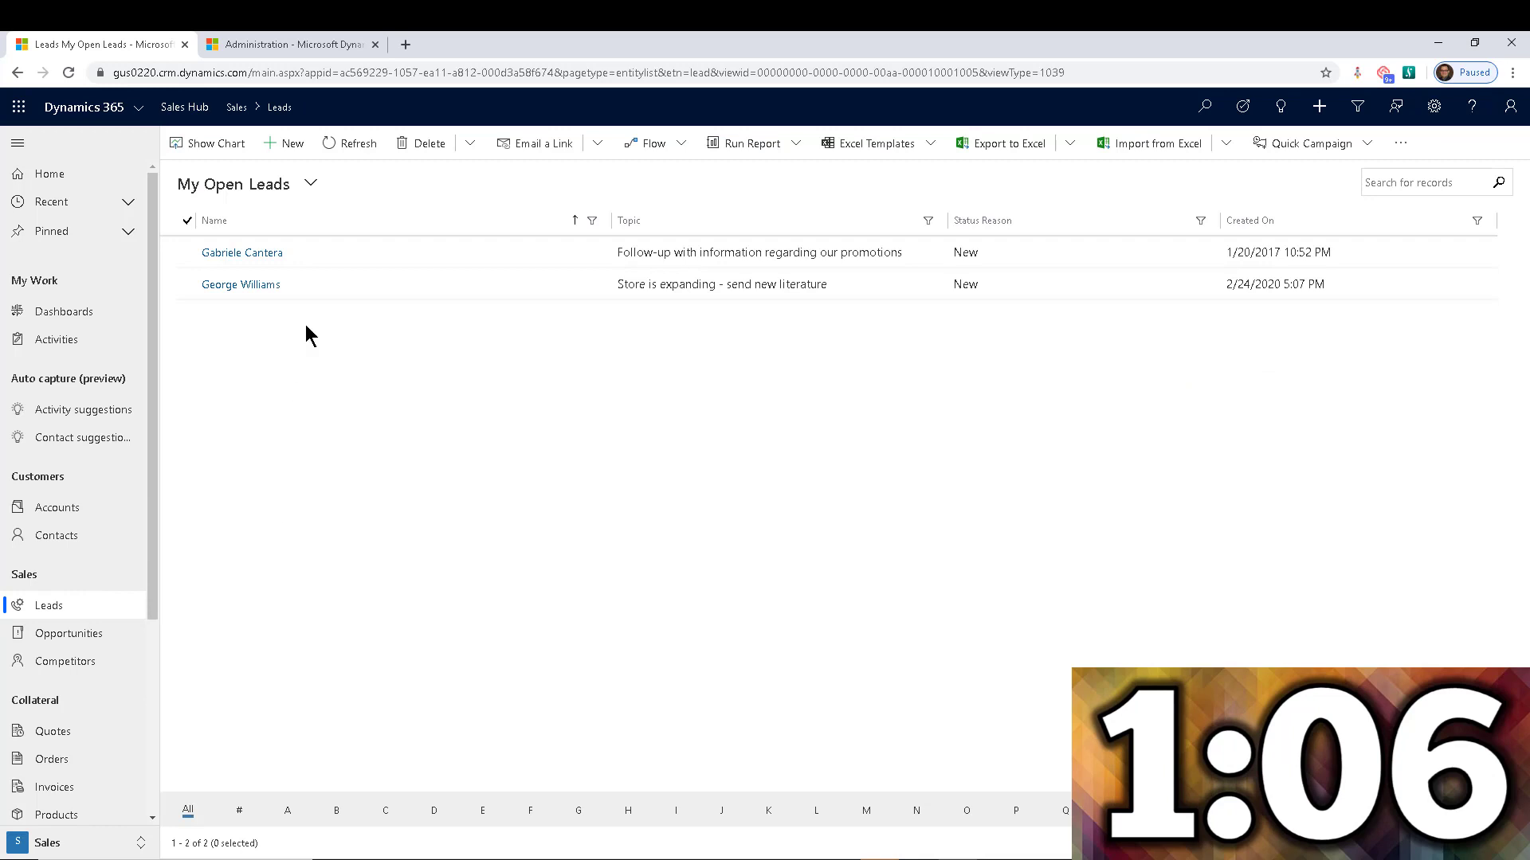
left_click(271, 253)
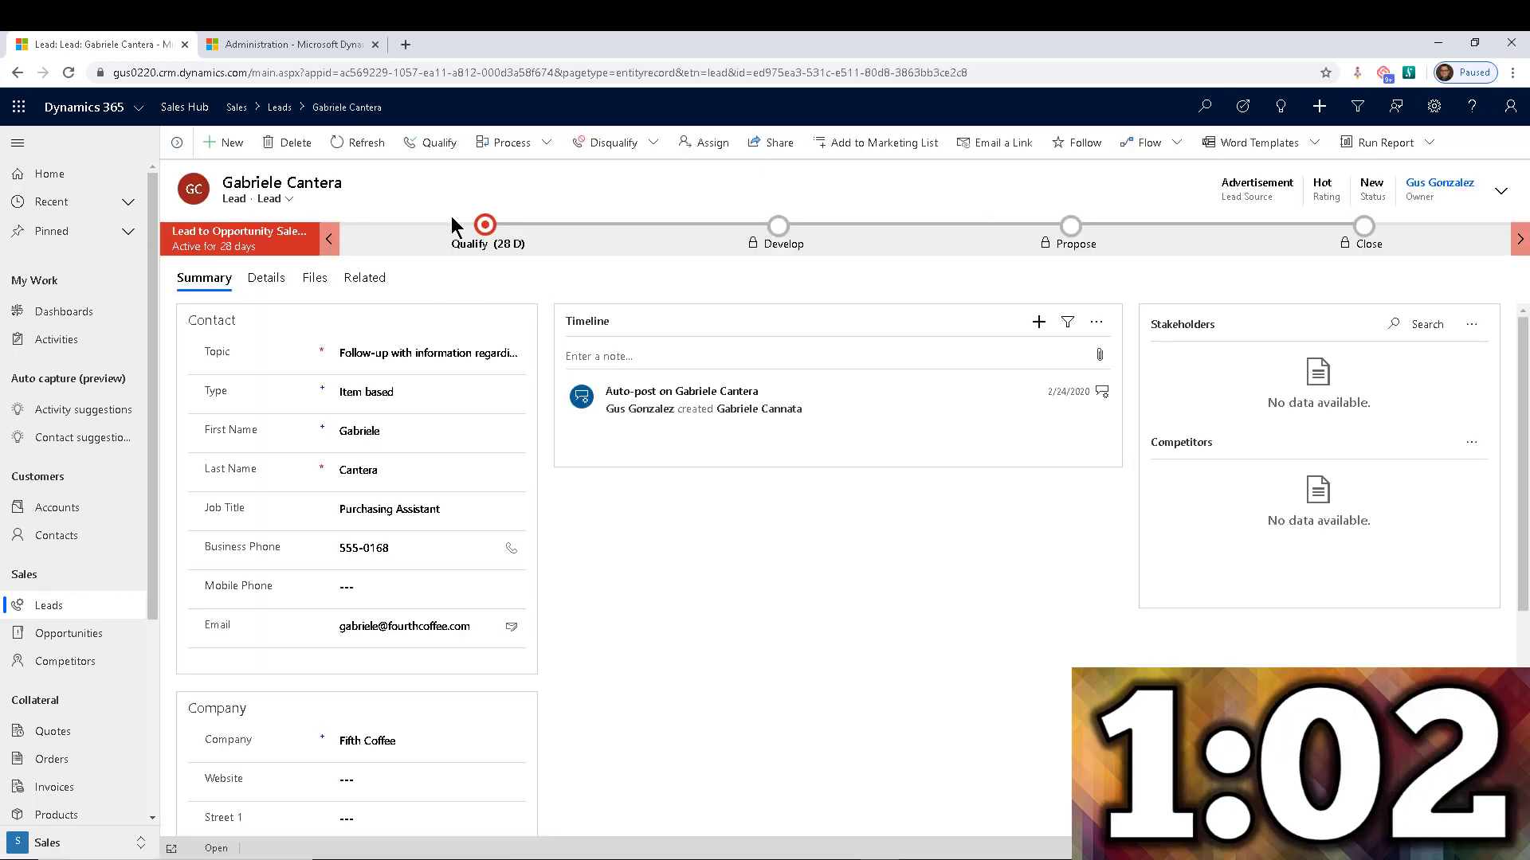
left_click(431, 145)
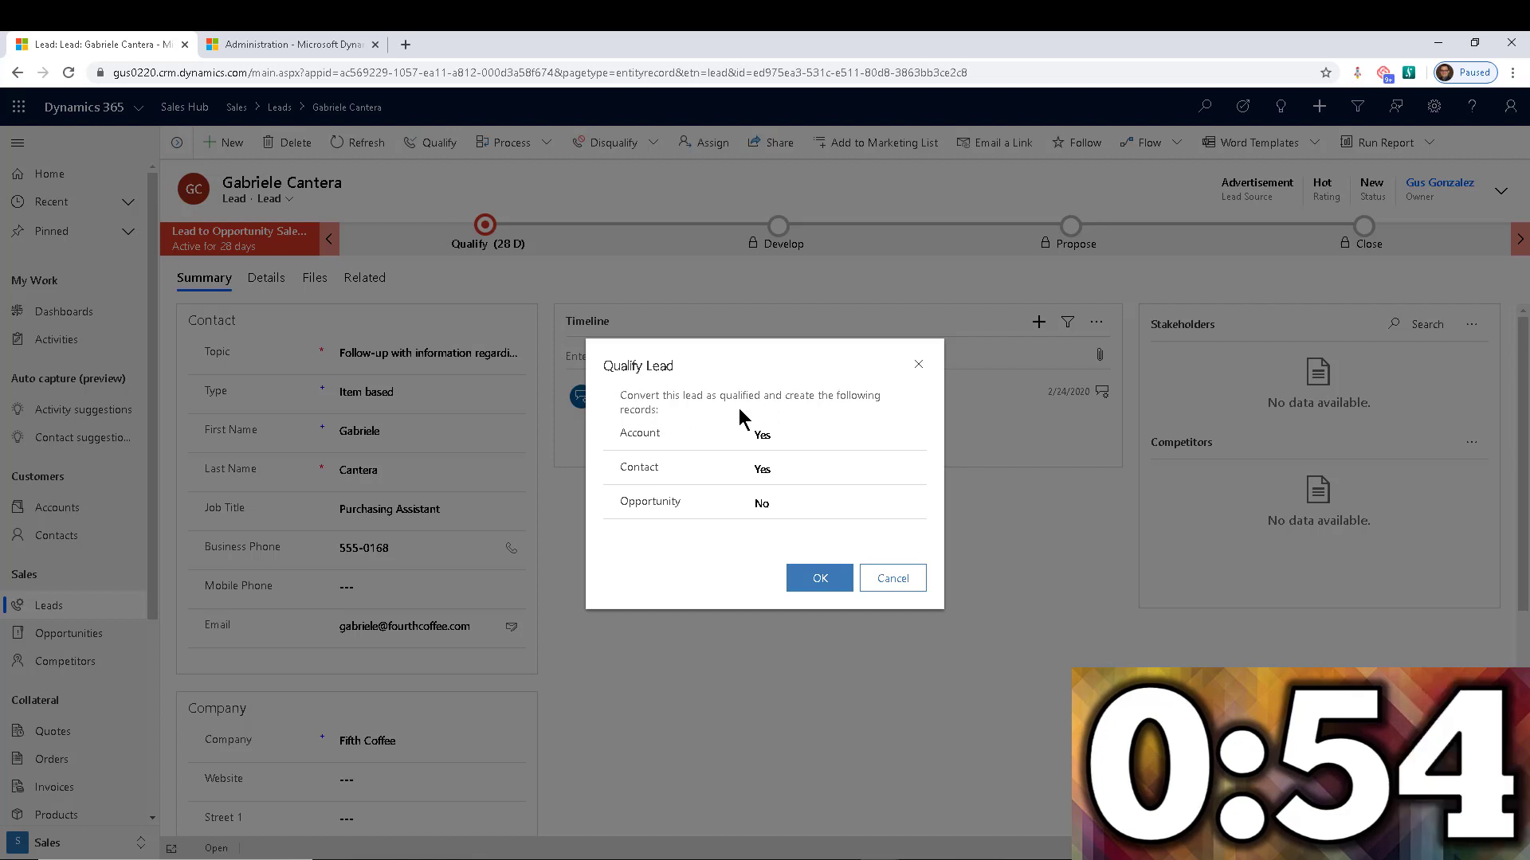
- Confirm the Qualify Lead dialog with Account Yes, Contact Yes and Opportunity No
left_click(781, 510)
left_click(781, 471)
left_click(787, 432)
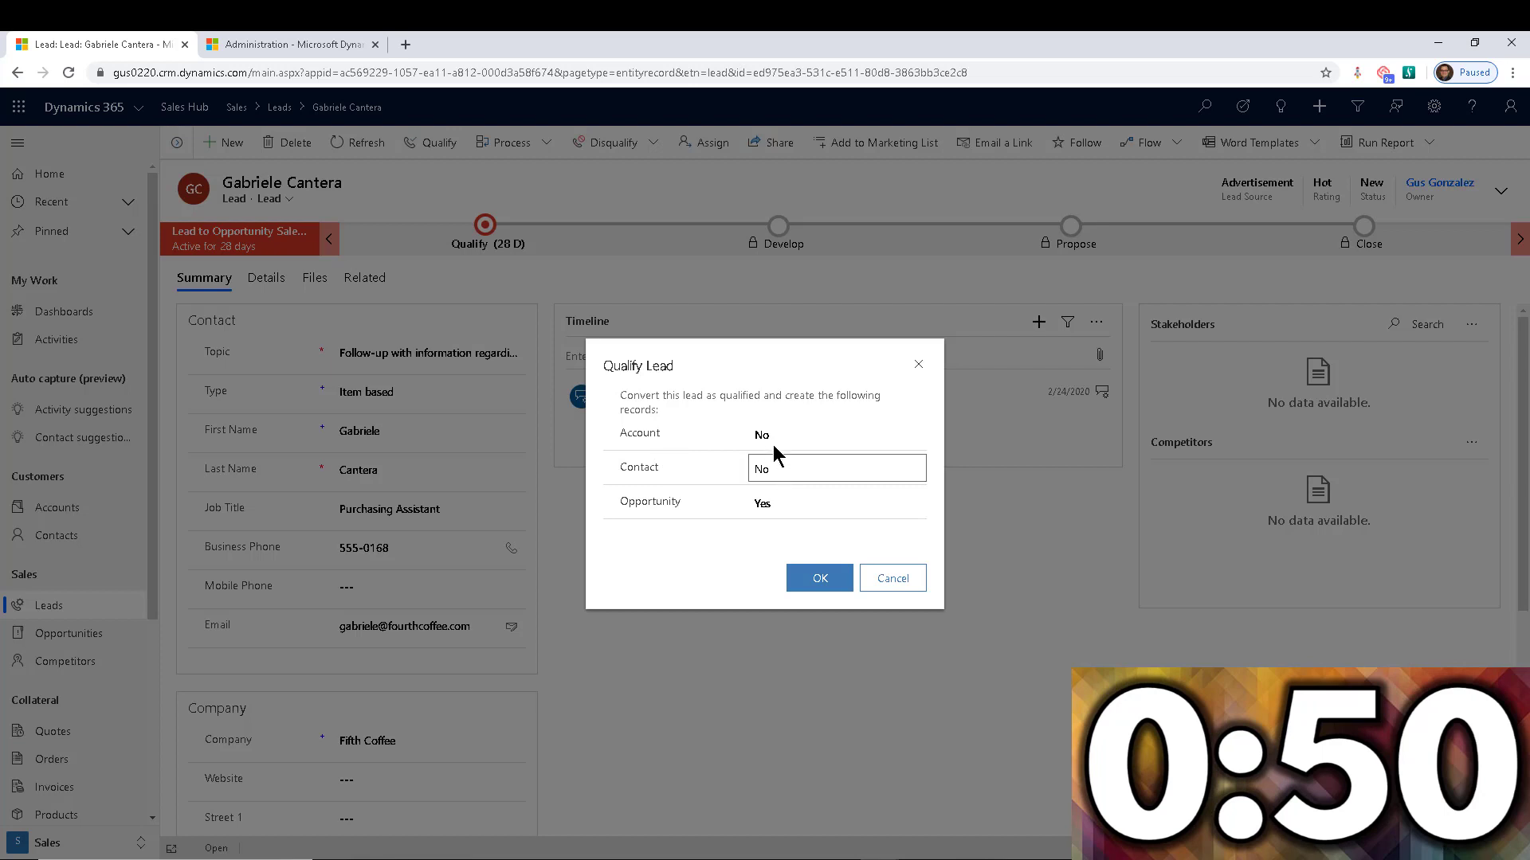
left_click(773, 437)
left_click(772, 474)
left_click(776, 501)
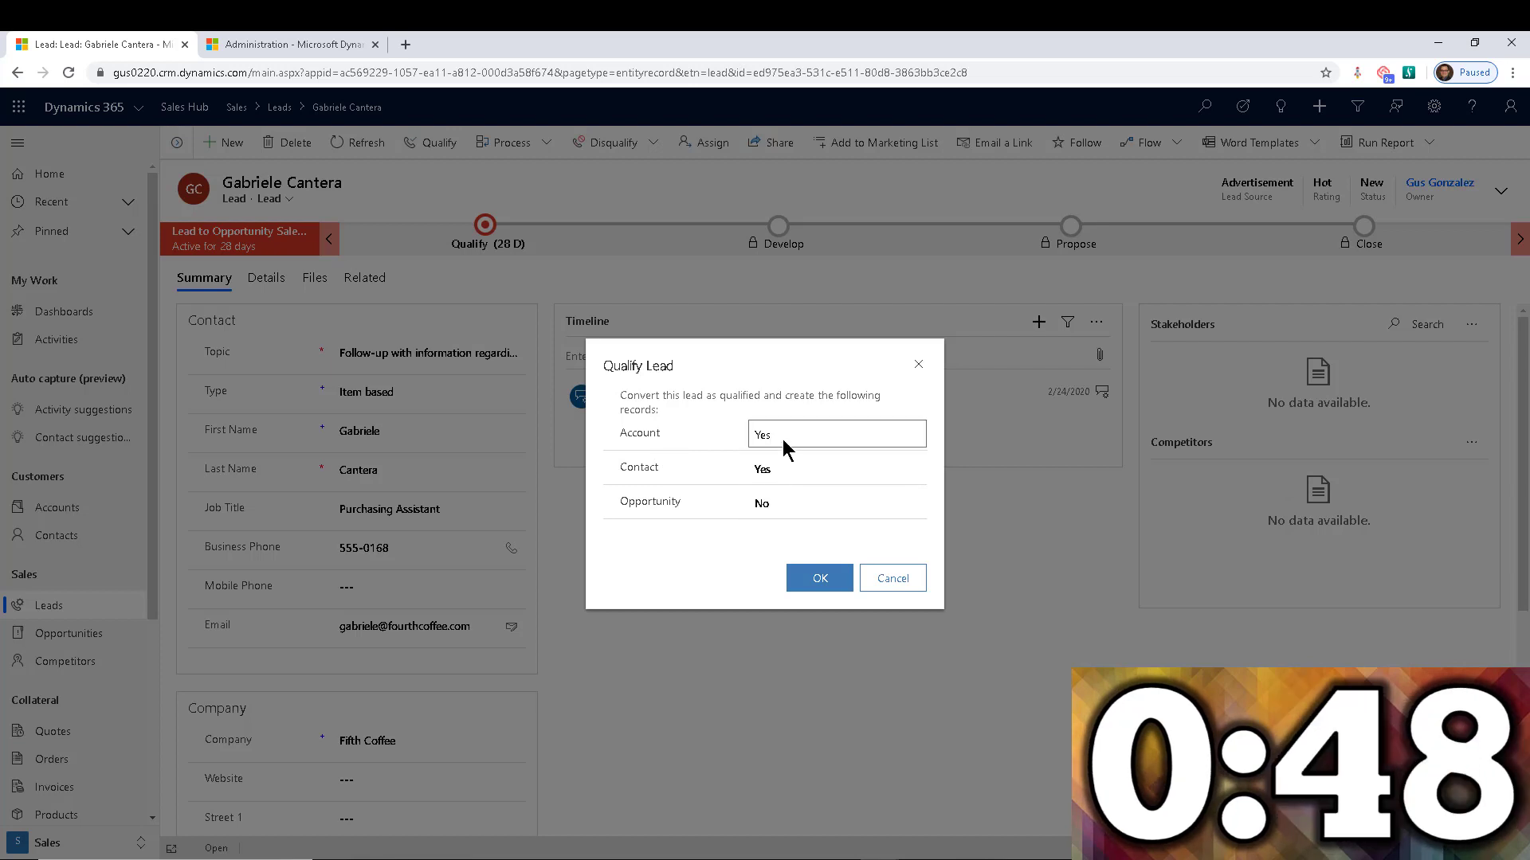
left_click(783, 439)
left_click(784, 457)
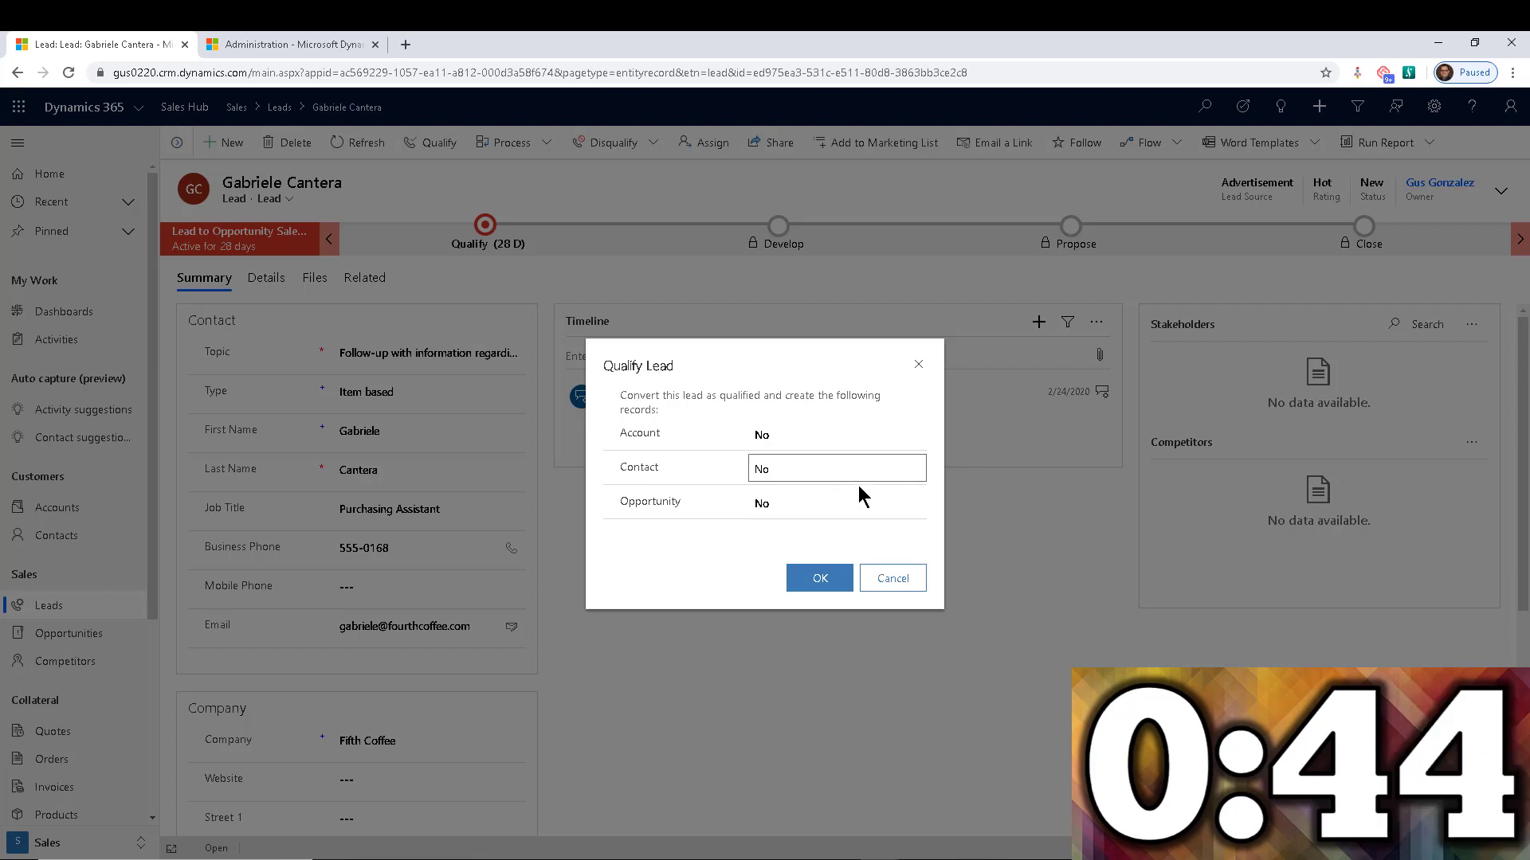
left_click(806, 437)
left_click(782, 468)
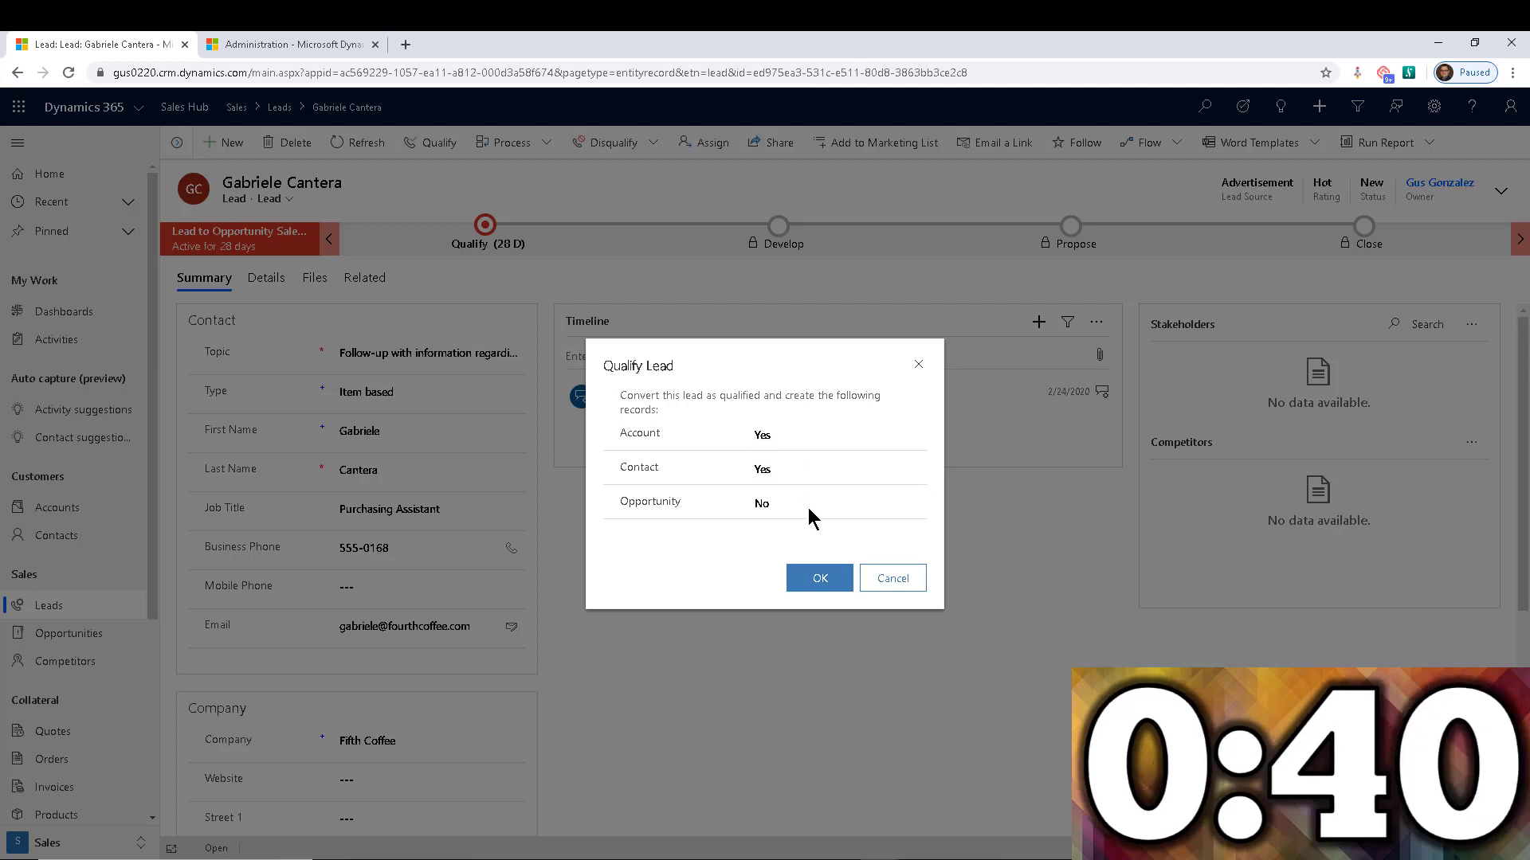
left_click(821, 580)
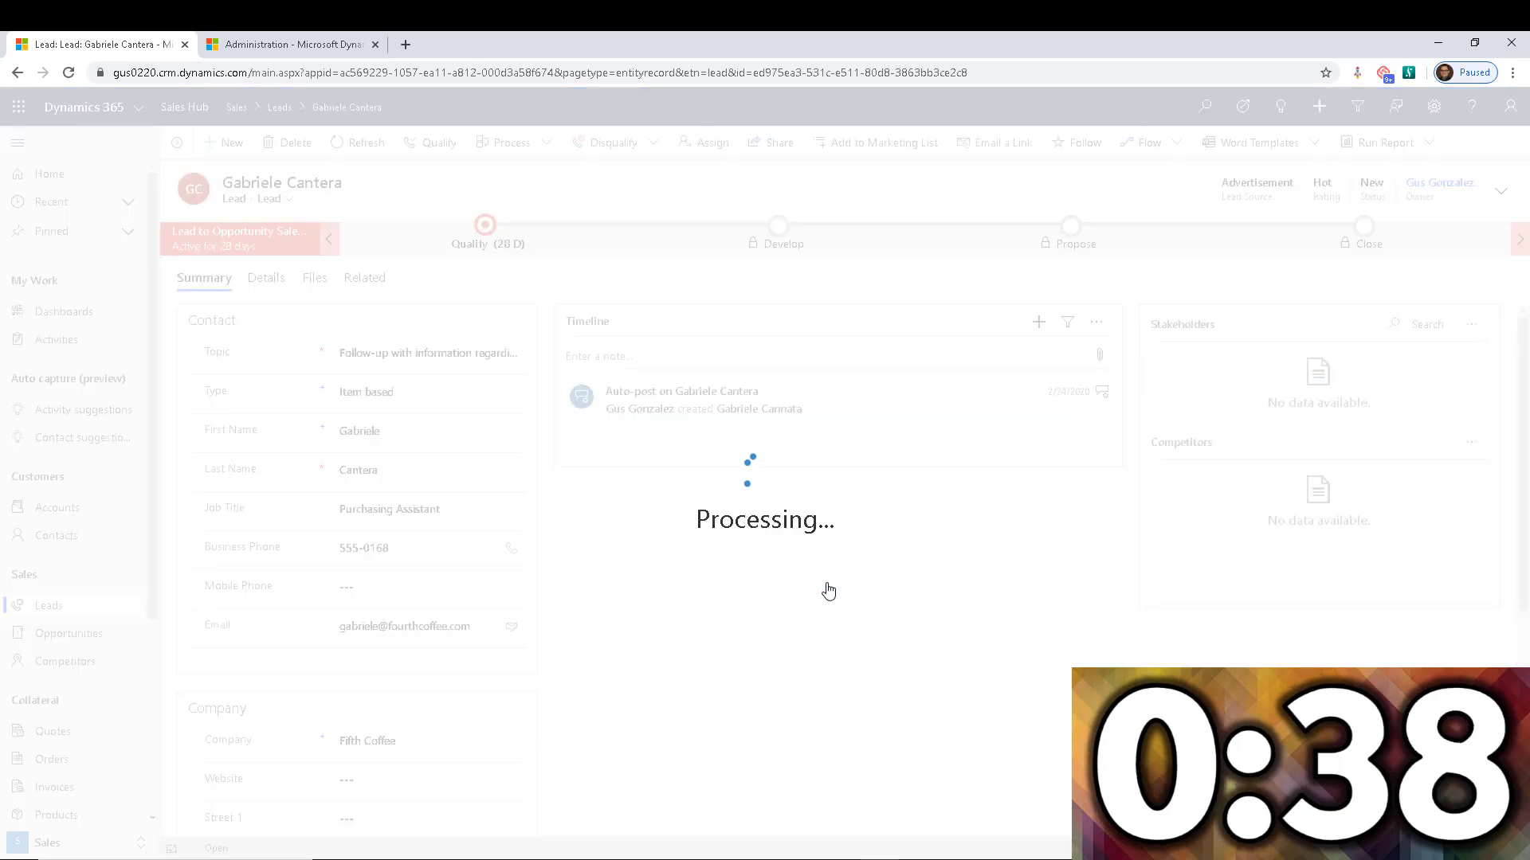